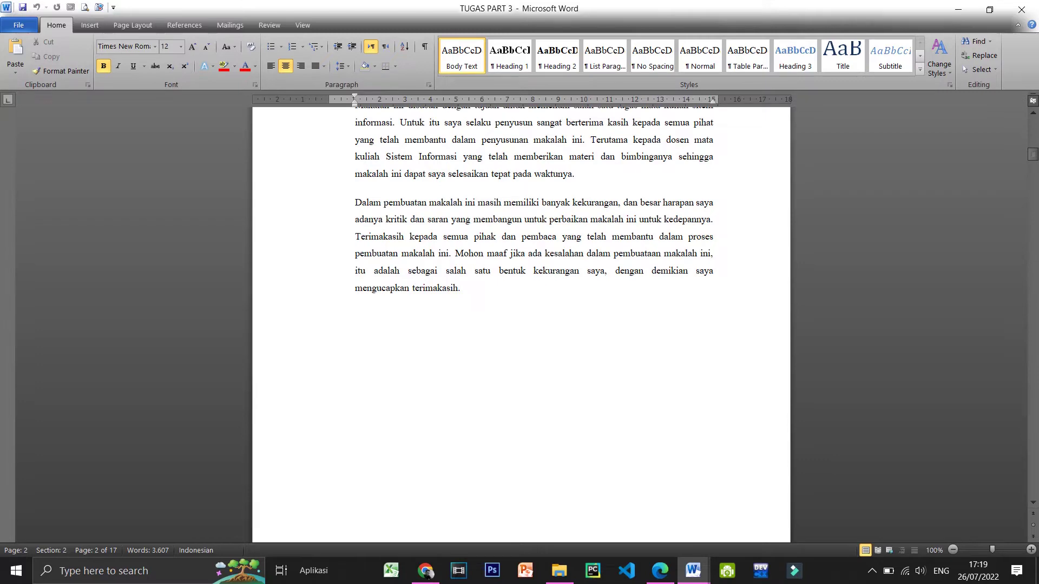
Review the TUGAS PART 3 pages and check the foreword page footer, then close footer editing
scroll(649, 209, down, 1)
scroll(649, 208, up, 2)
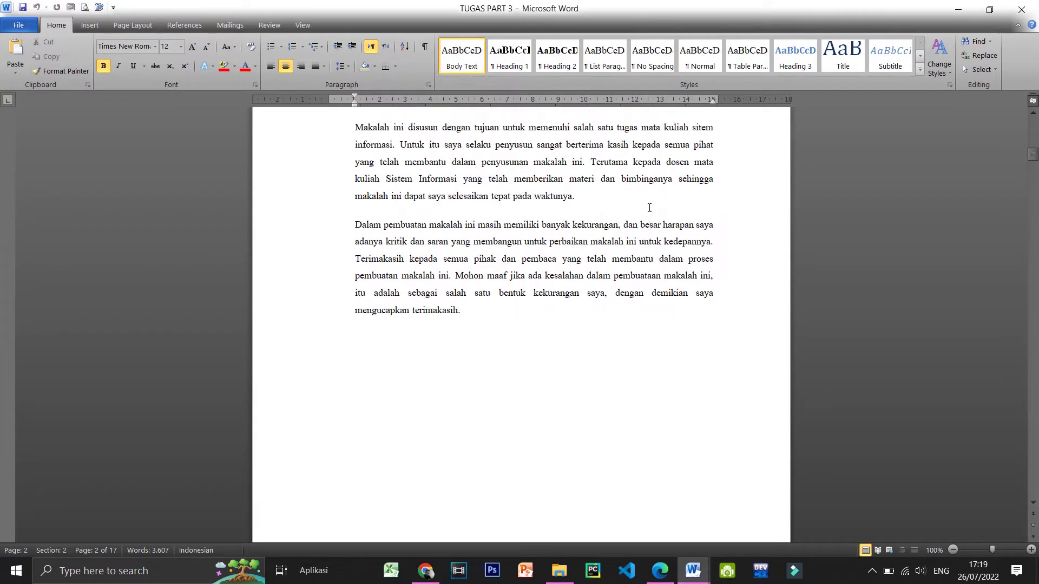
scroll(649, 208, up, 2)
scroll(649, 208, up, 2)
scroll(649, 208, up, 1)
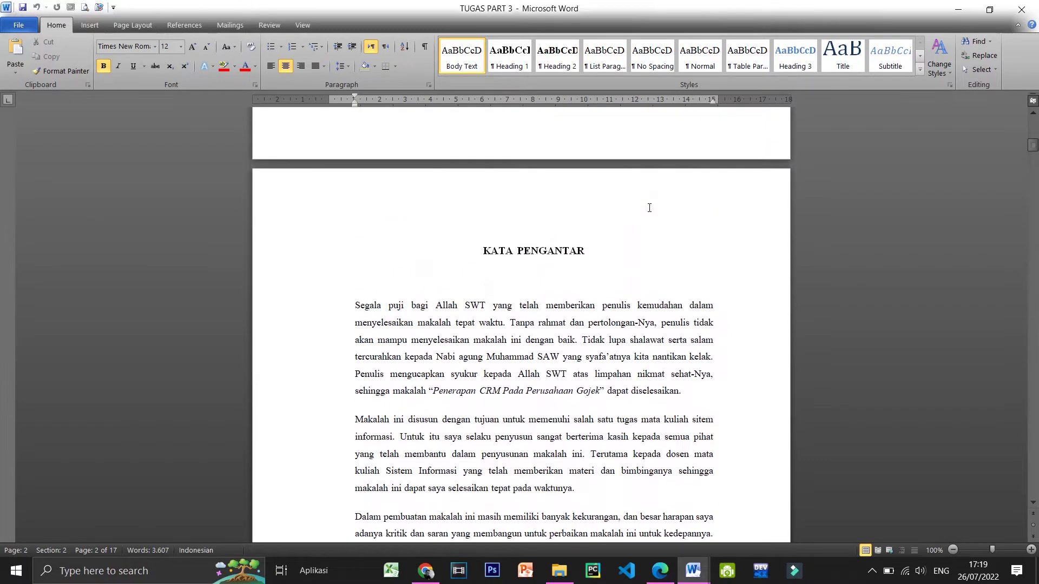
scroll(649, 208, up, 2)
scroll(649, 208, up, 1)
scroll(649, 208, down, 3)
scroll(649, 207, down, 2)
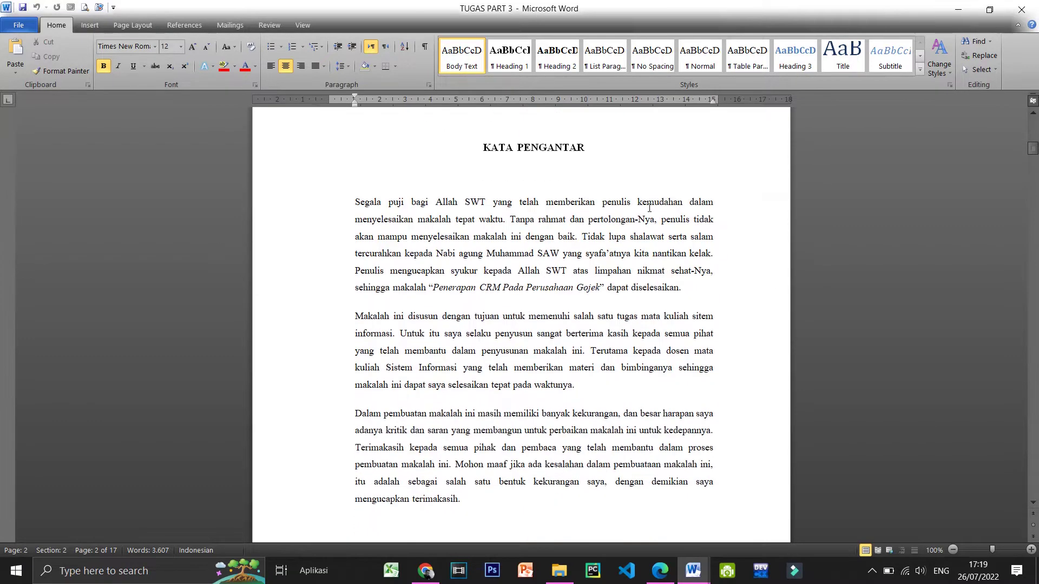
scroll(649, 208, down, 2)
scroll(650, 209, down, 3)
scroll(649, 209, down, 6)
scroll(649, 208, down, 3)
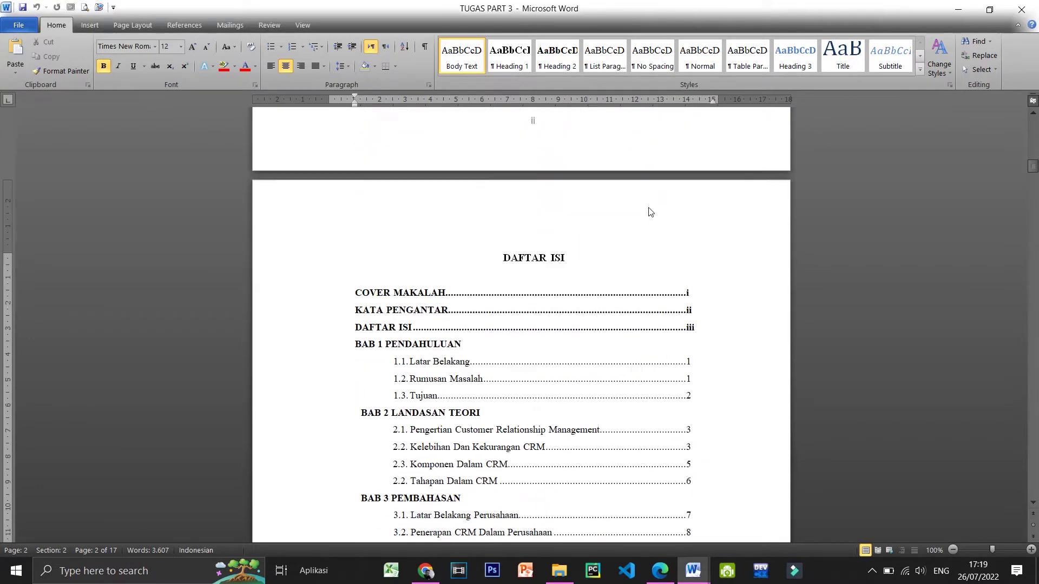
scroll(649, 208, up, 1)
scroll(649, 208, up, 2)
scroll(649, 207, up, 1)
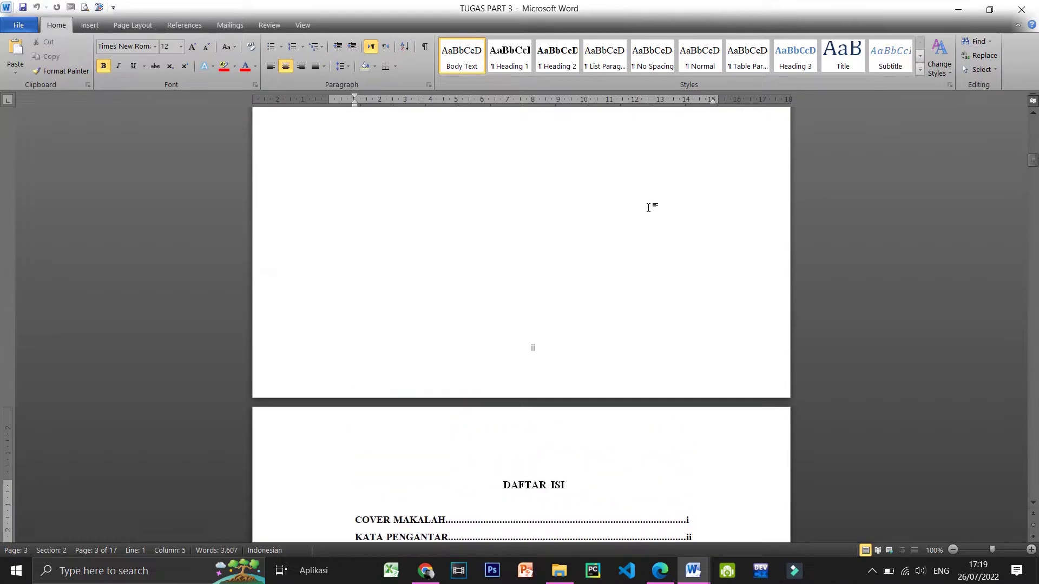
scroll(650, 208, up, 2)
scroll(649, 208, up, 4)
scroll(649, 208, up, 1)
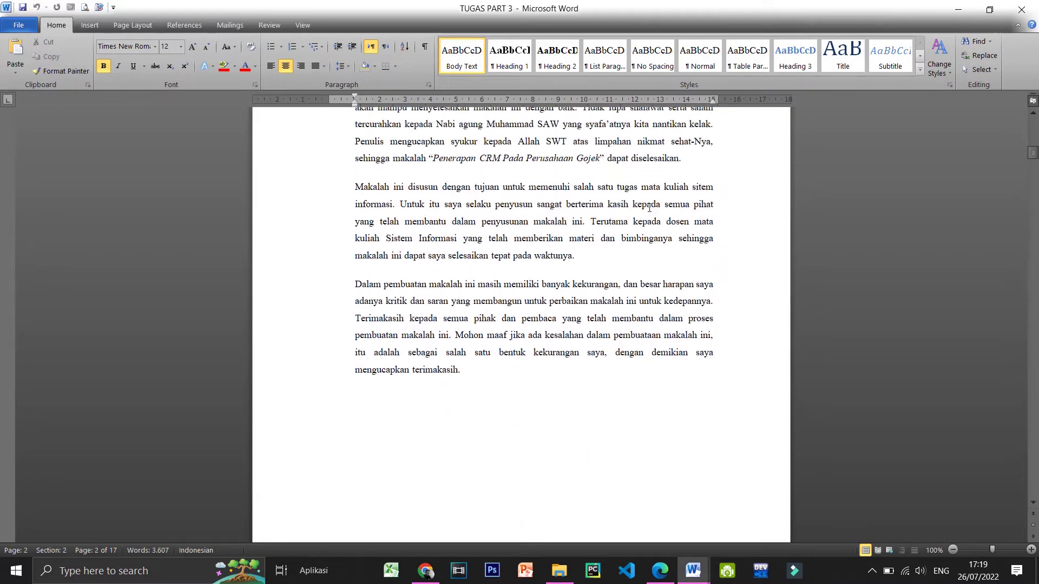
scroll(649, 208, up, 2)
scroll(649, 207, up, 1)
scroll(650, 208, down, 1)
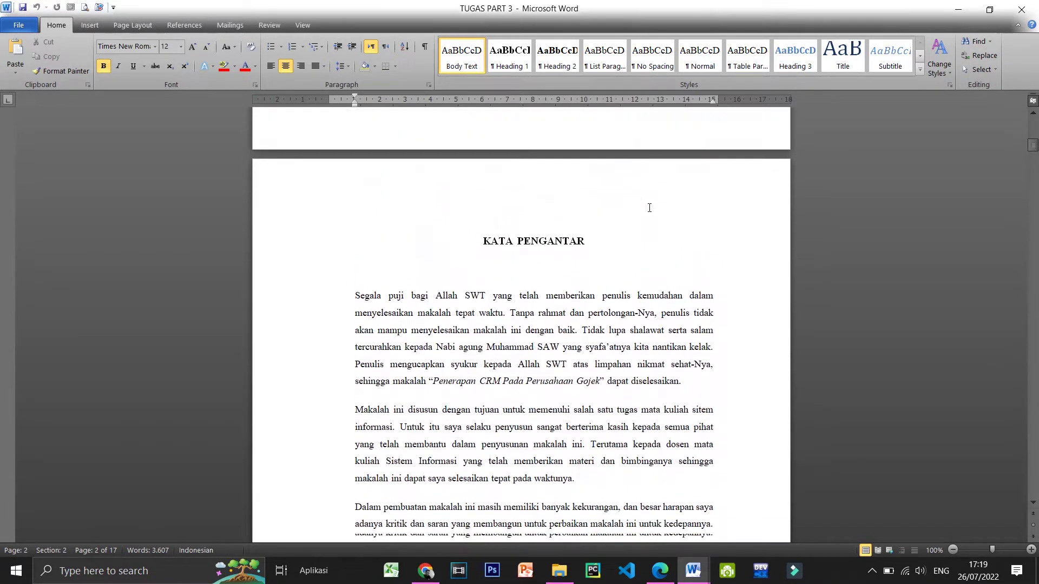
scroll(649, 208, down, 1)
scroll(649, 208, down, 1)
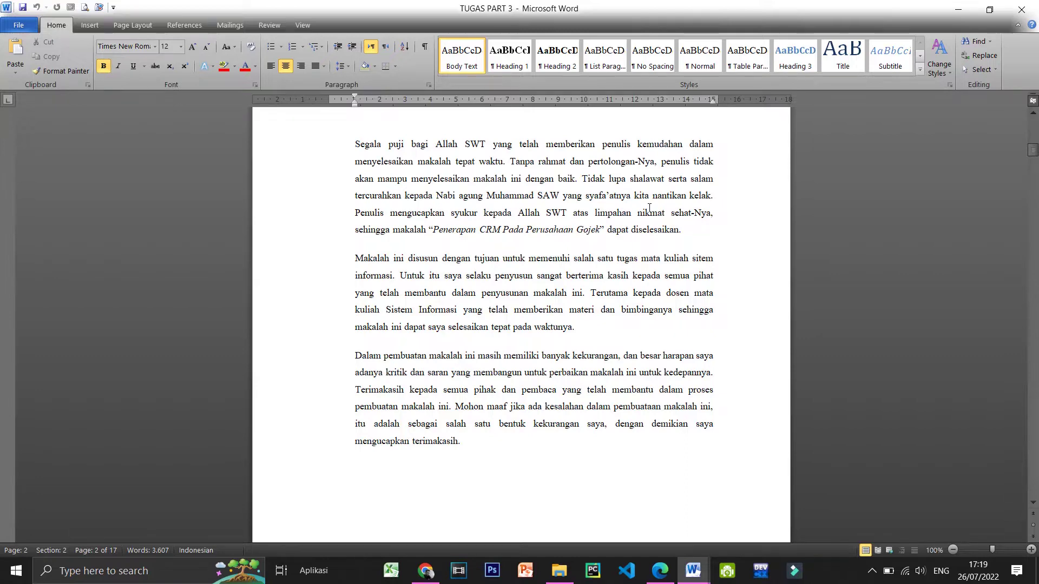
scroll(649, 208, down, 2)
scroll(649, 207, down, 2)
scroll(649, 208, down, 1)
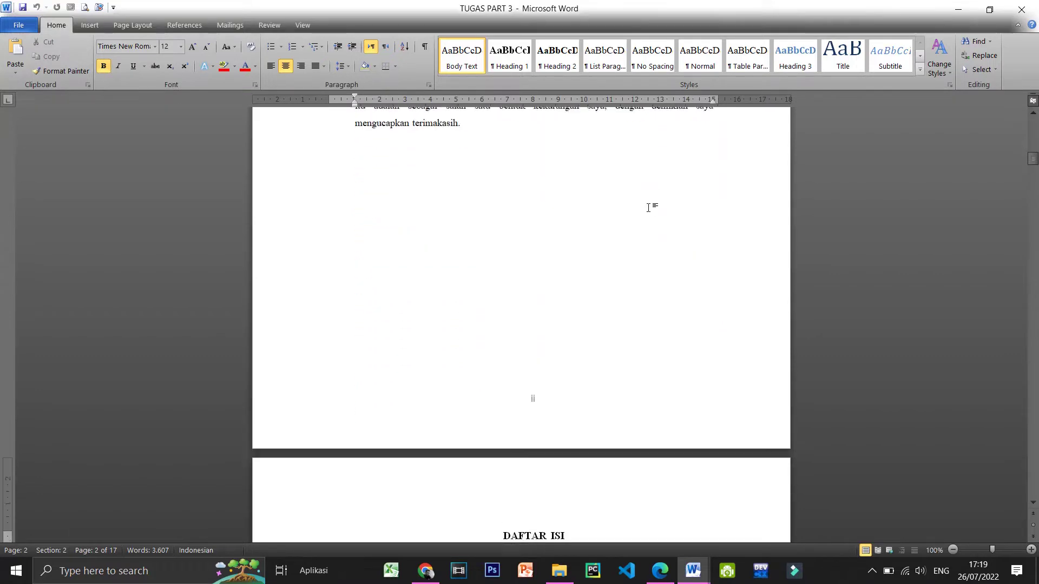
scroll(649, 208, up, 3)
scroll(649, 207, up, 1)
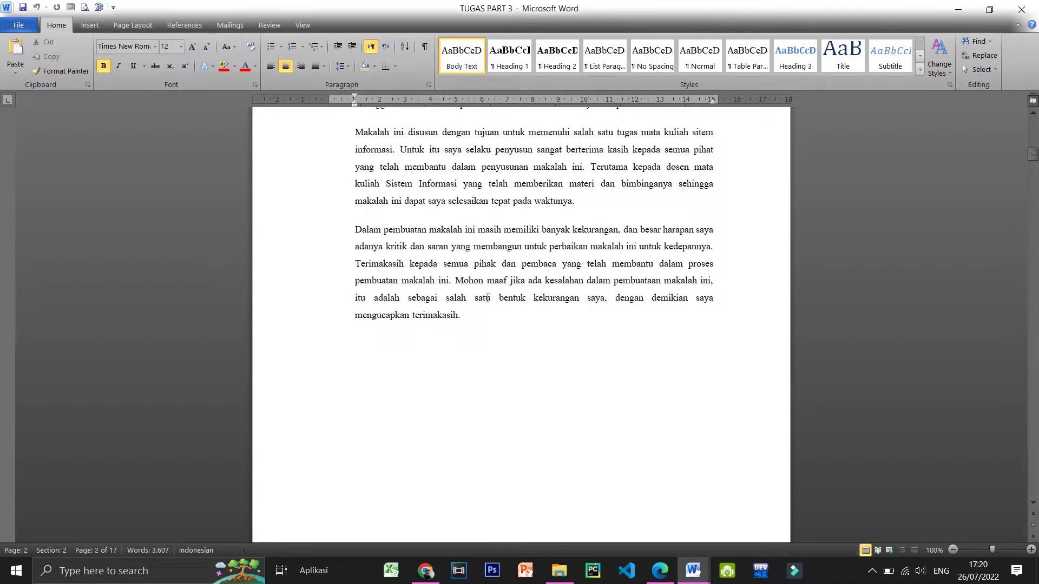
scroll(487, 333, up, 2)
scroll(487, 334, up, 2)
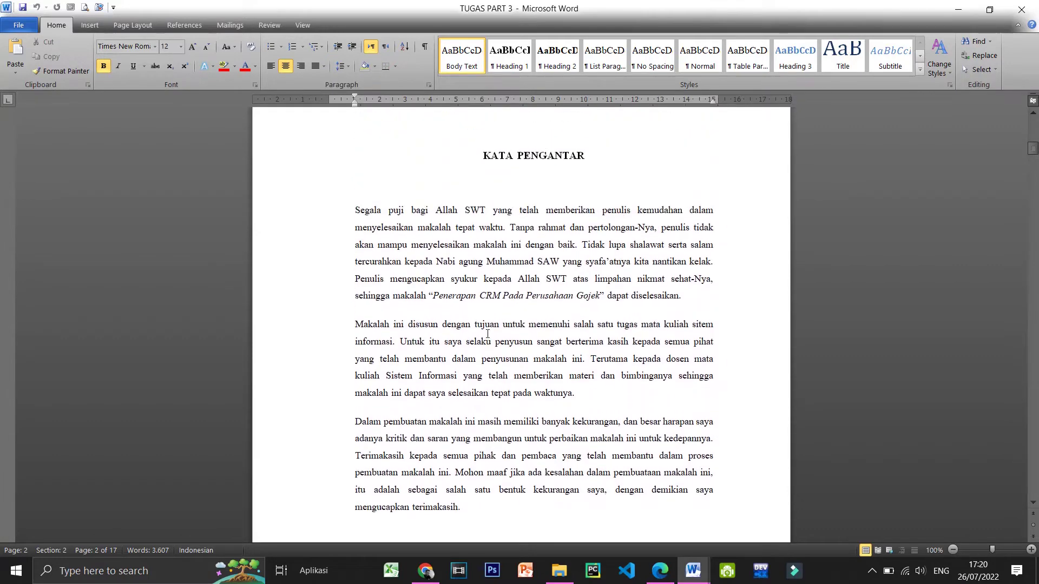
scroll(486, 334, up, 1)
scroll(485, 335, down, 1)
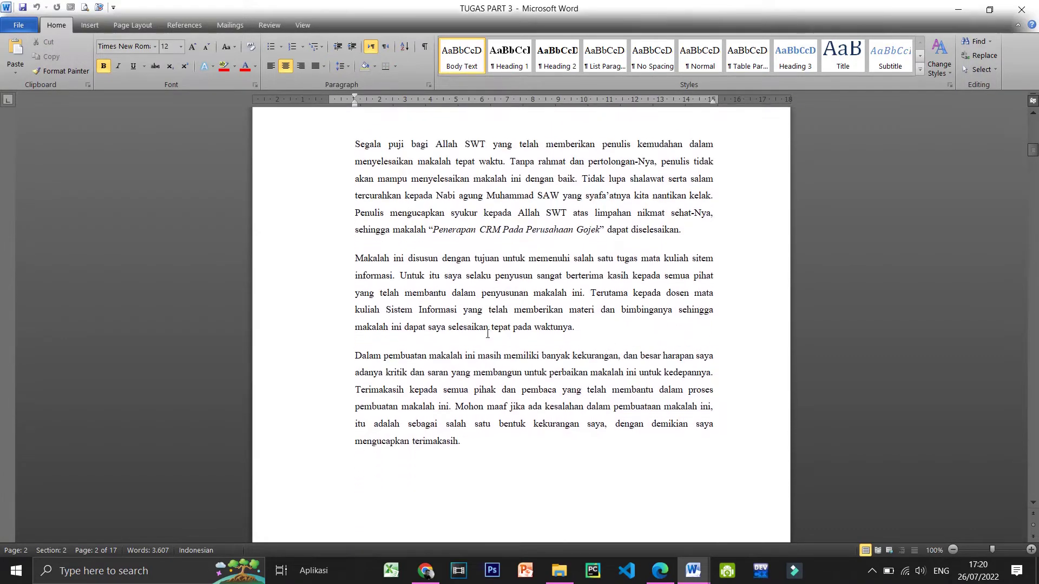
scroll(485, 335, down, 1)
scroll(485, 335, down, 4)
scroll(486, 333, down, 4)
scroll(486, 333, down, 1)
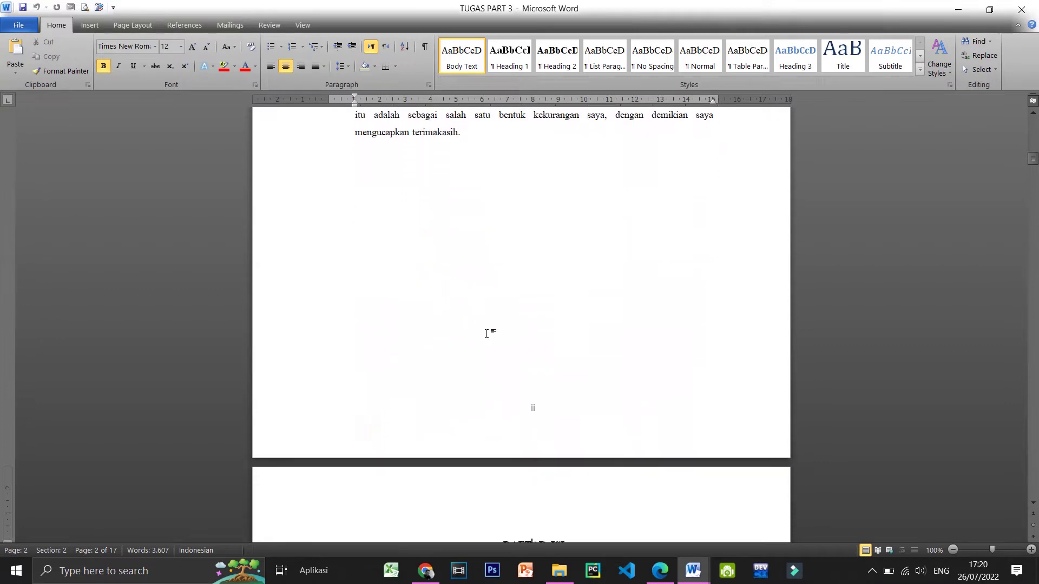
scroll(445, 397, up, 2)
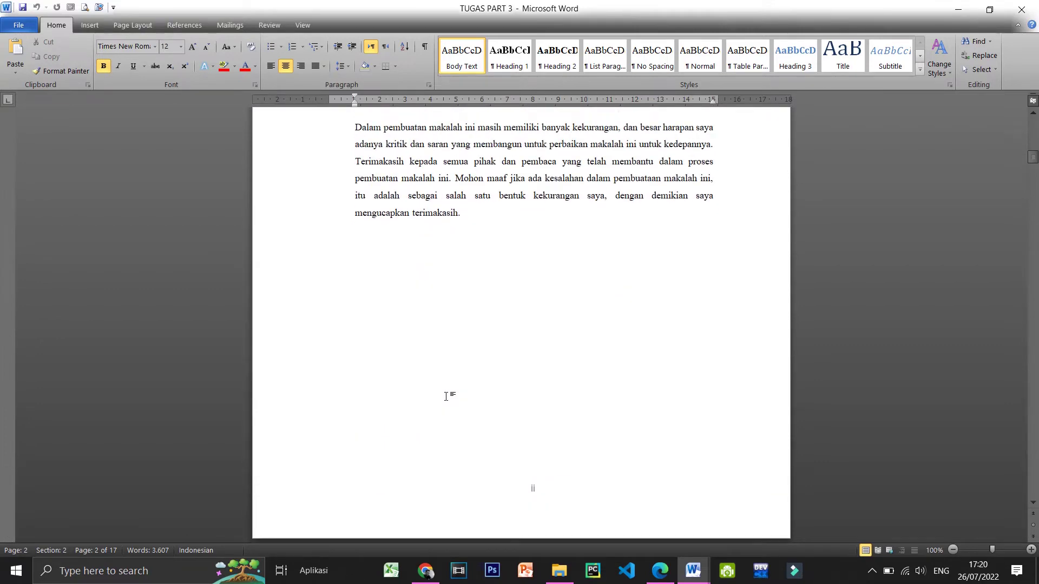
scroll(446, 397, up, 1)
scroll(446, 397, up, 4)
scroll(446, 396, up, 3)
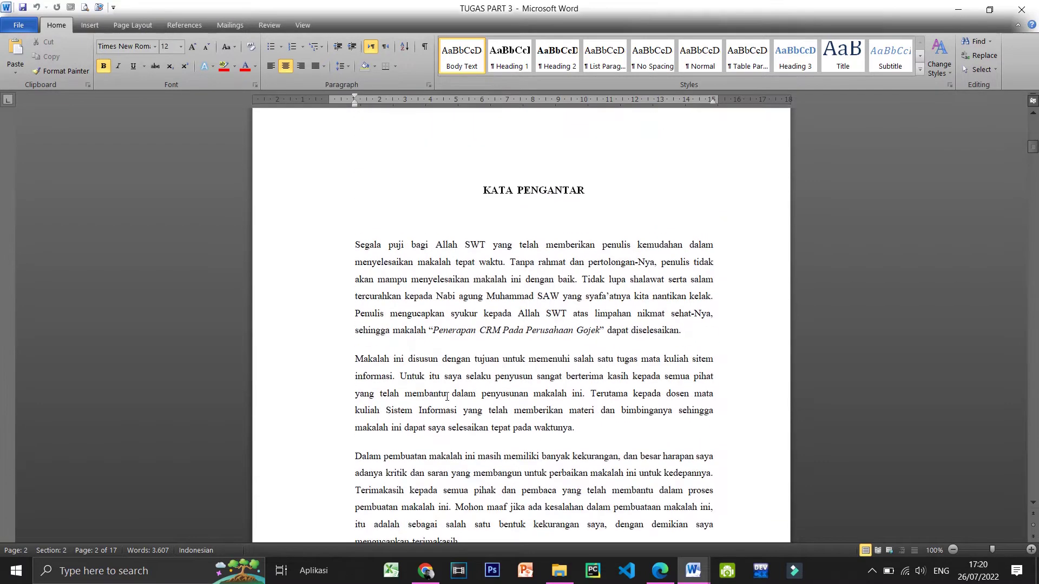
scroll(447, 396, up, 4)
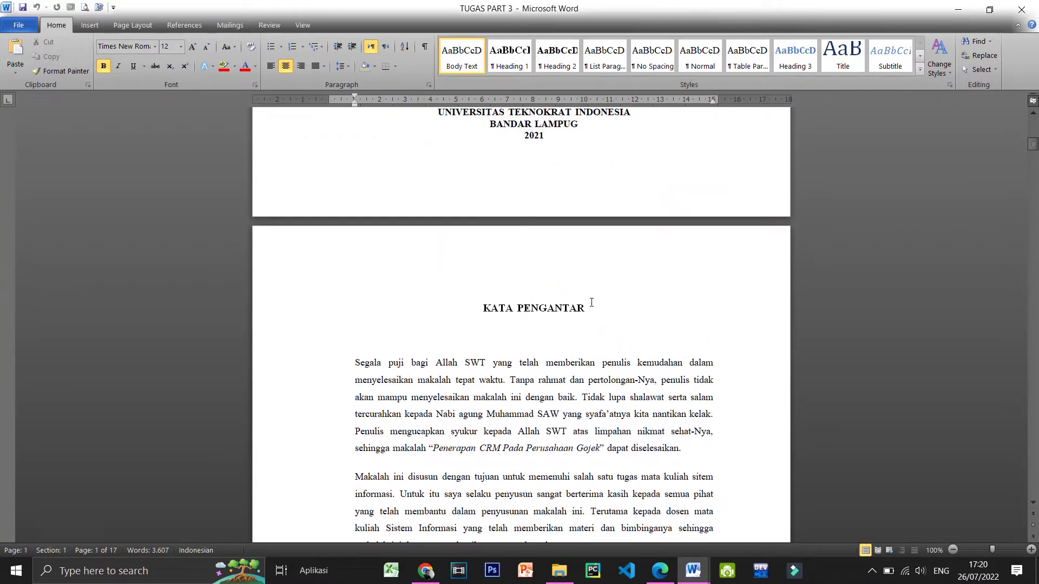
scroll(589, 308, down, 2)
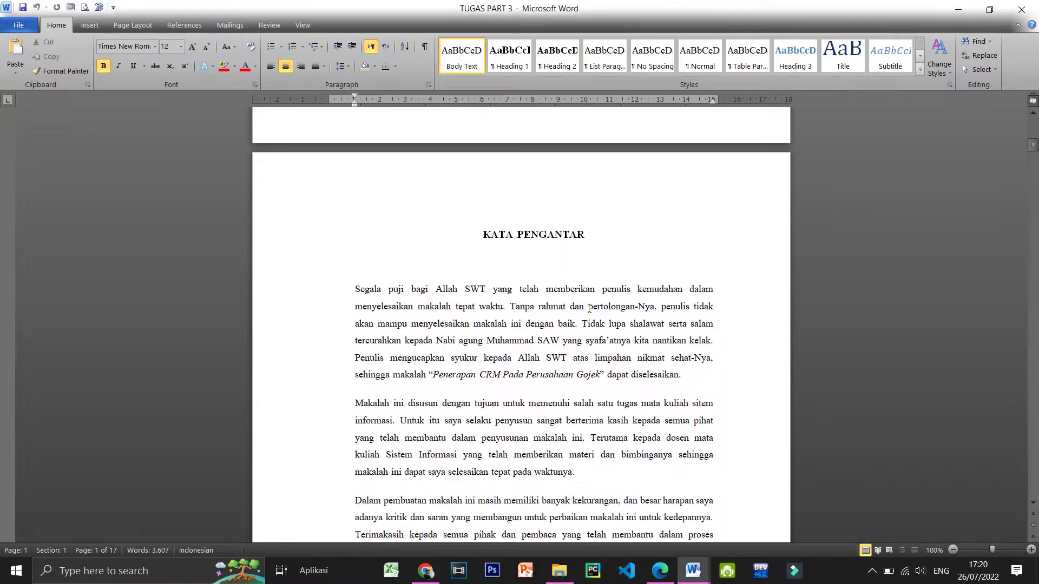
scroll(590, 309, down, 1)
scroll(589, 308, down, 3)
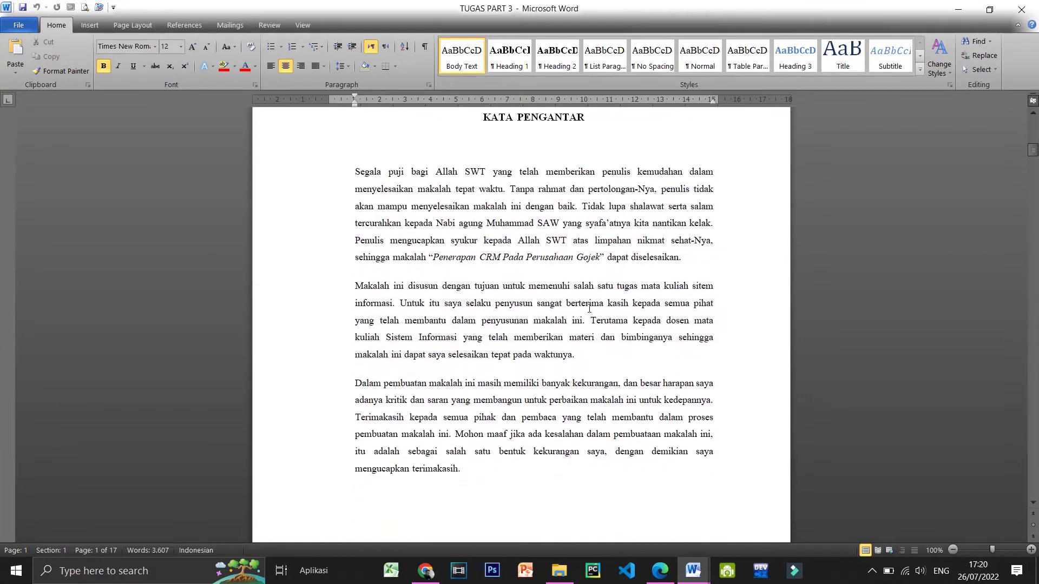
scroll(589, 308, down, 3)
scroll(588, 309, down, 2)
scroll(588, 309, down, 4)
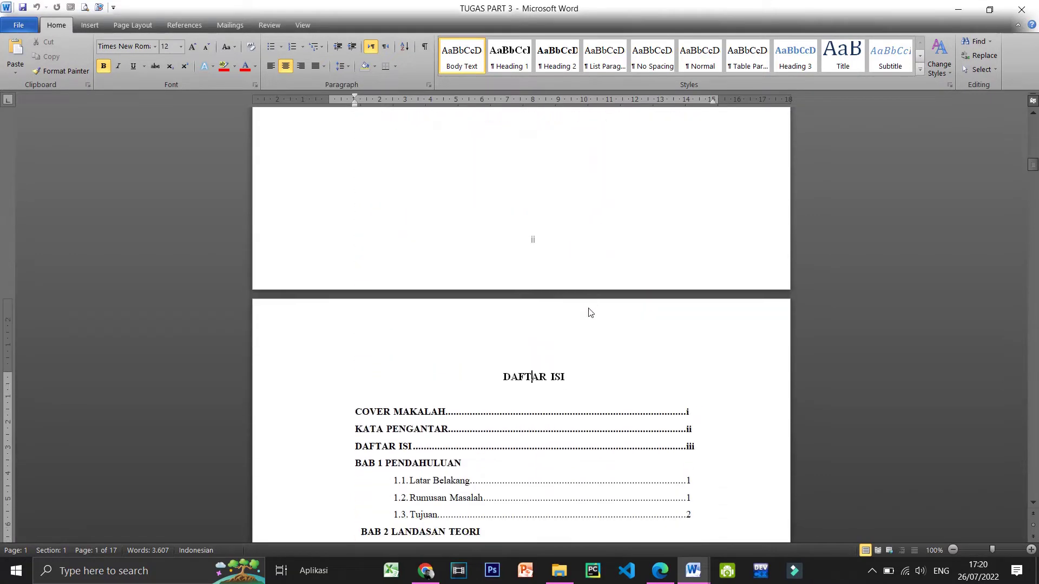
scroll(588, 309, down, 3)
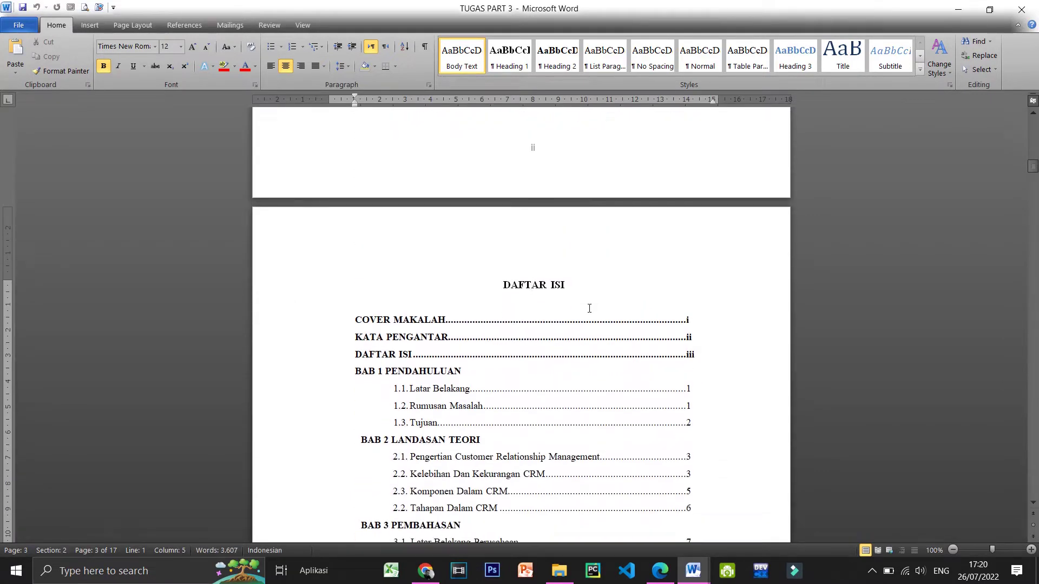
scroll(589, 308, down, 1)
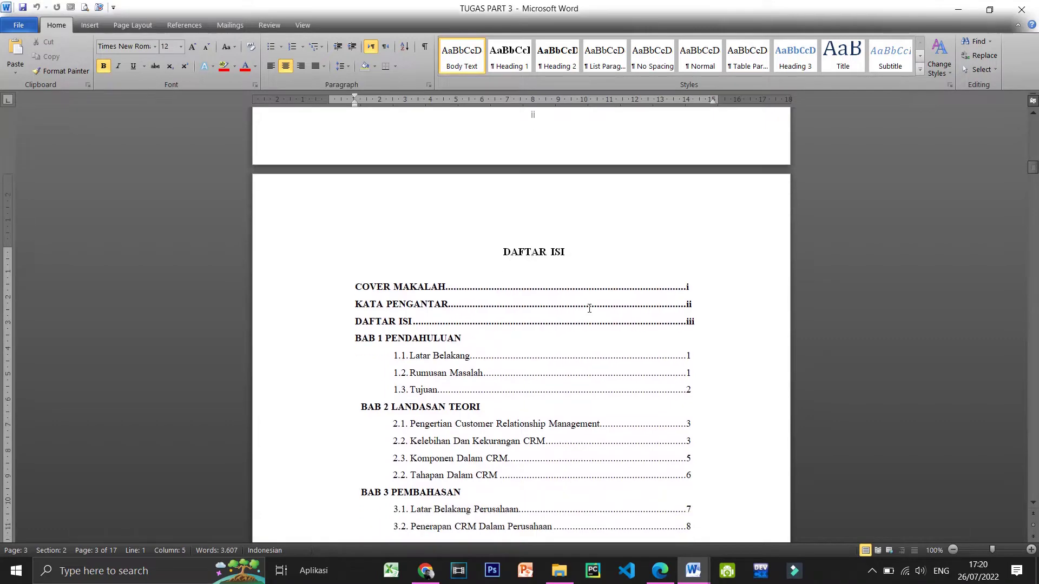
scroll(589, 308, down, 1)
scroll(589, 308, up, 3)
scroll(588, 308, up, 4)
scroll(589, 308, up, 5)
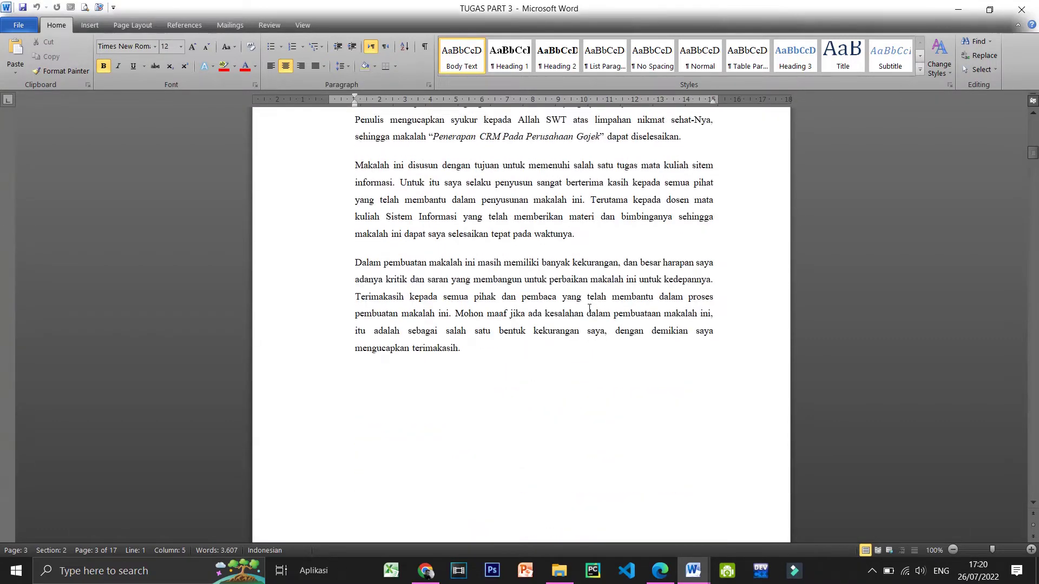
scroll(588, 309, down, 4)
double_click(541, 372)
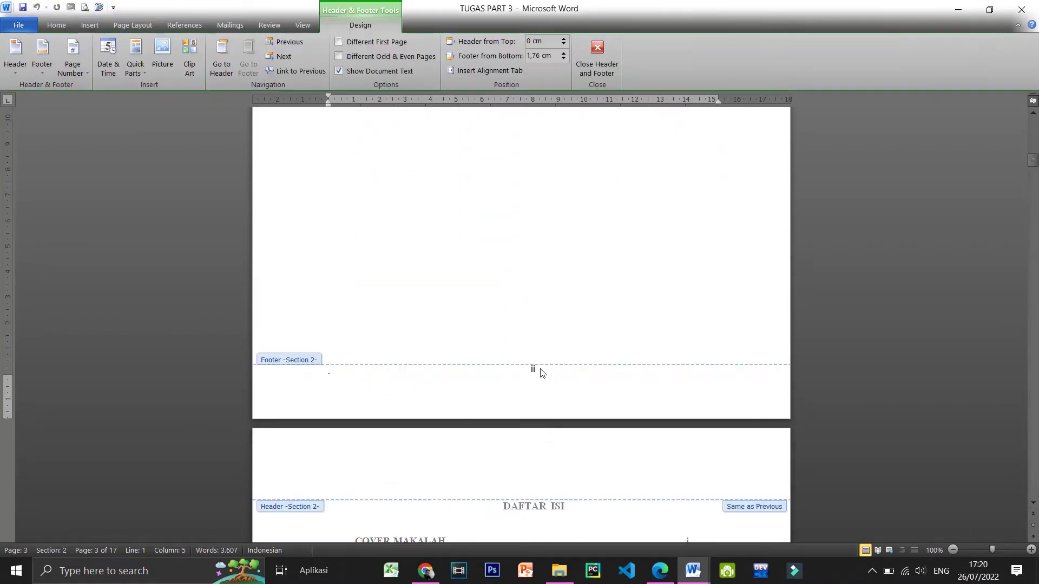
click(597, 54)
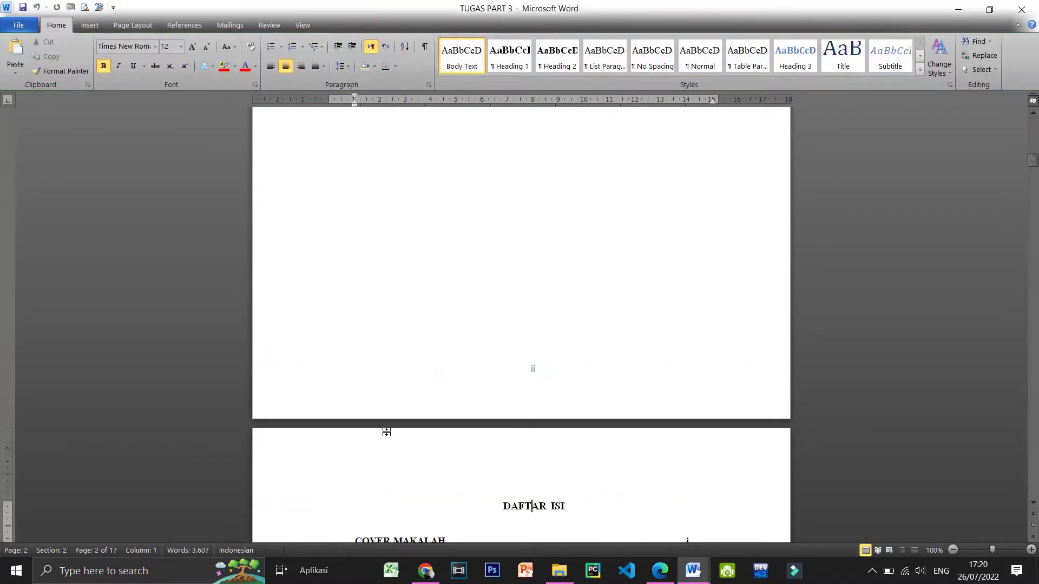
Check the Section 2 header on the KATA PENGANTAR page, close header editing, and show the open Word windows
scroll(428, 351, up, 5)
scroll(429, 354, up, 8)
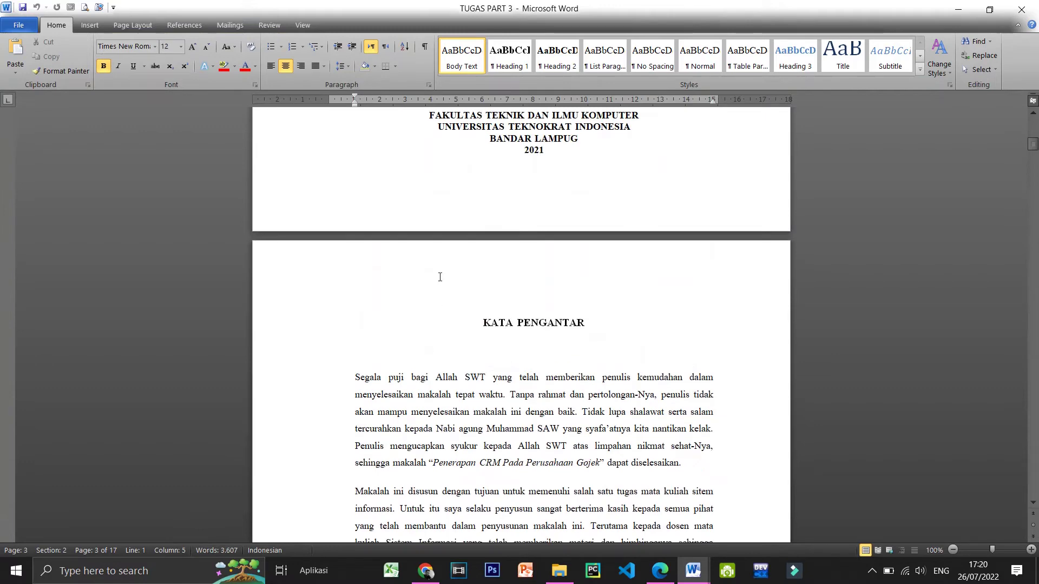
double_click(382, 254)
click(386, 297)
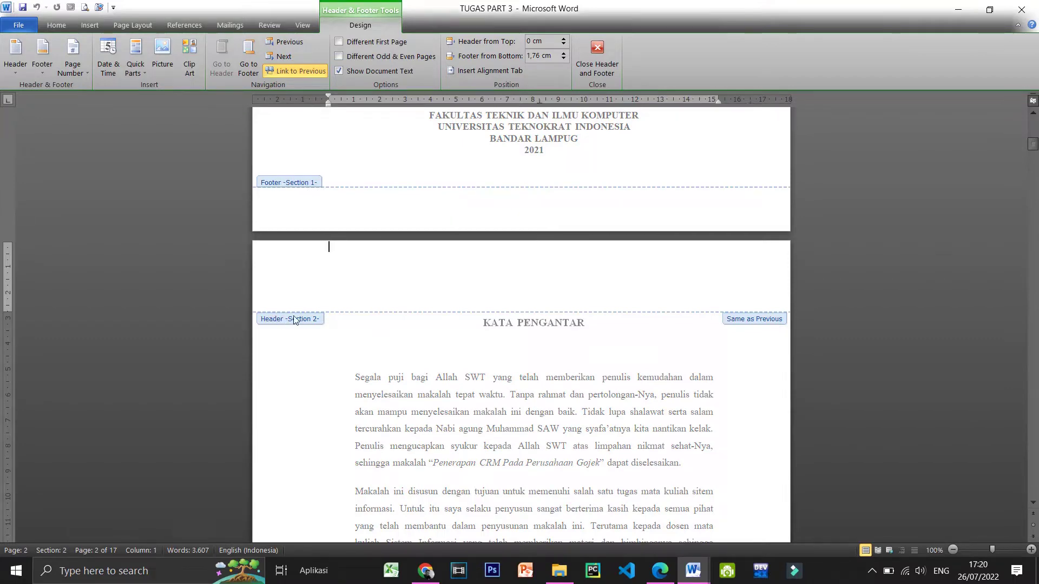
scroll(312, 331, down, 10)
scroll(313, 332, down, 4)
scroll(312, 332, down, 3)
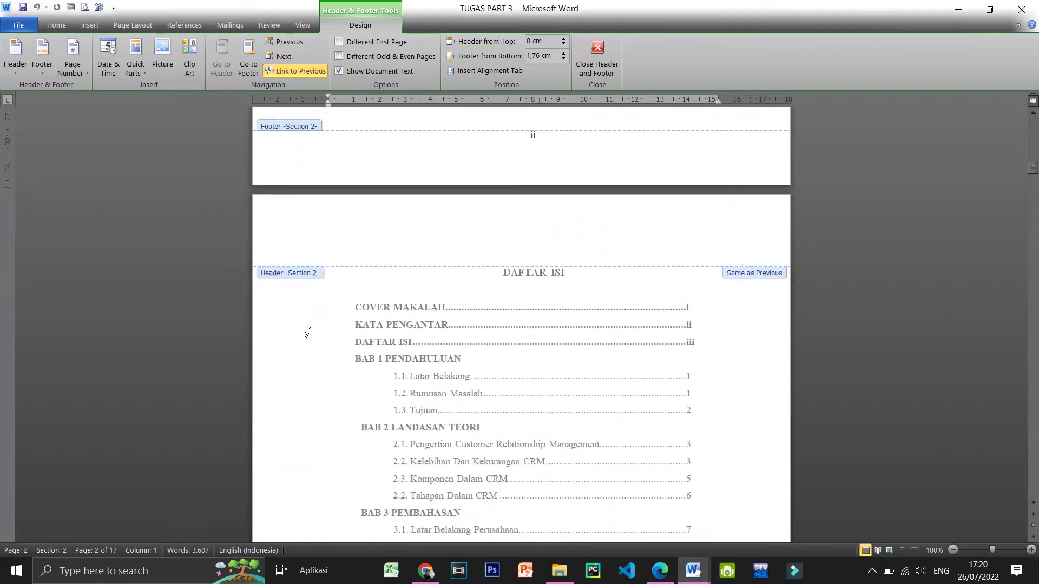
scroll(312, 332, down, 5)
scroll(312, 331, down, 5)
scroll(312, 332, down, 4)
scroll(312, 332, down, 2)
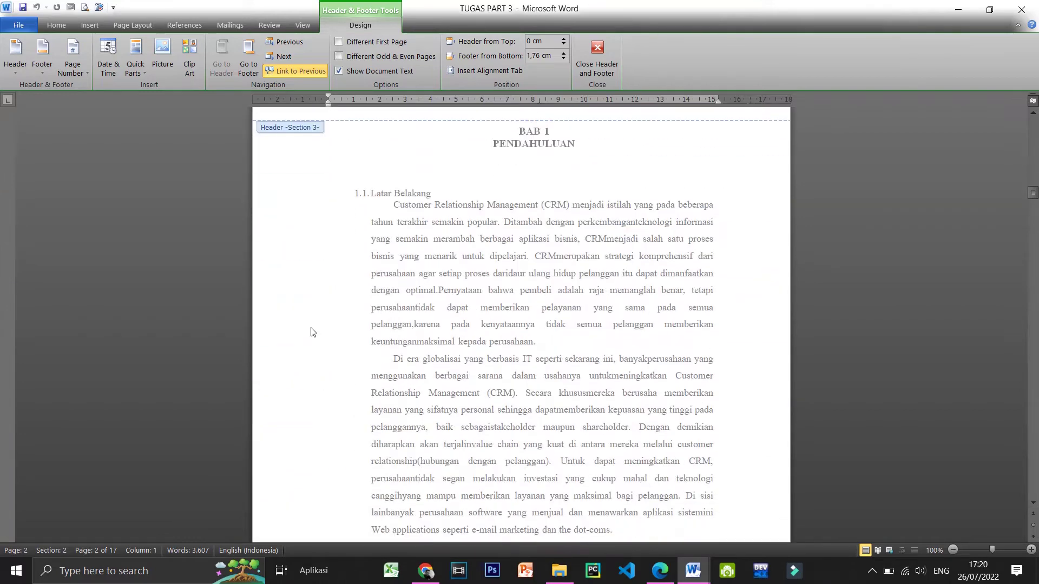
scroll(312, 331, down, 1)
scroll(312, 331, down, 3)
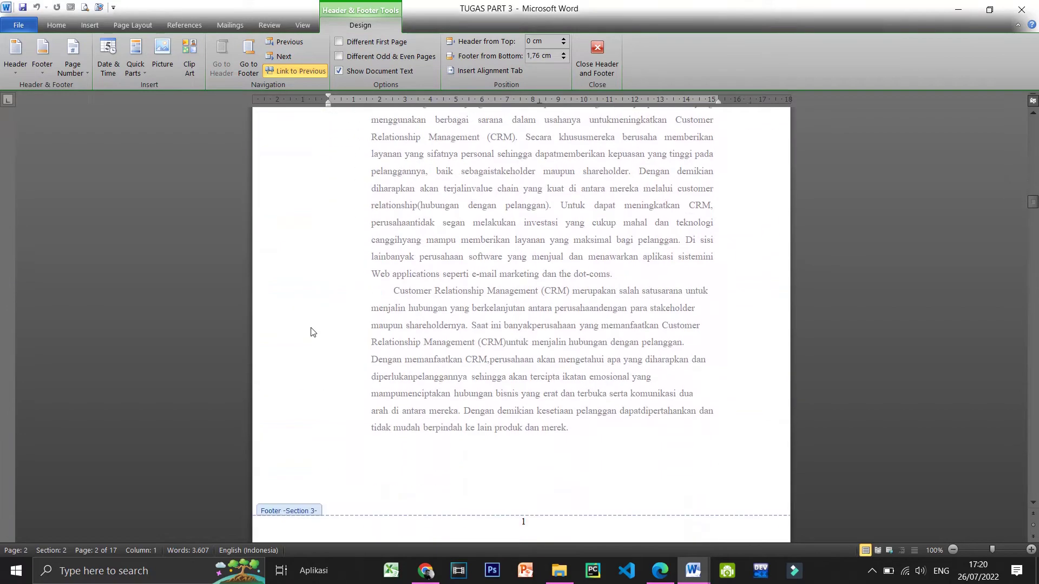
click(597, 63)
click(692, 570)
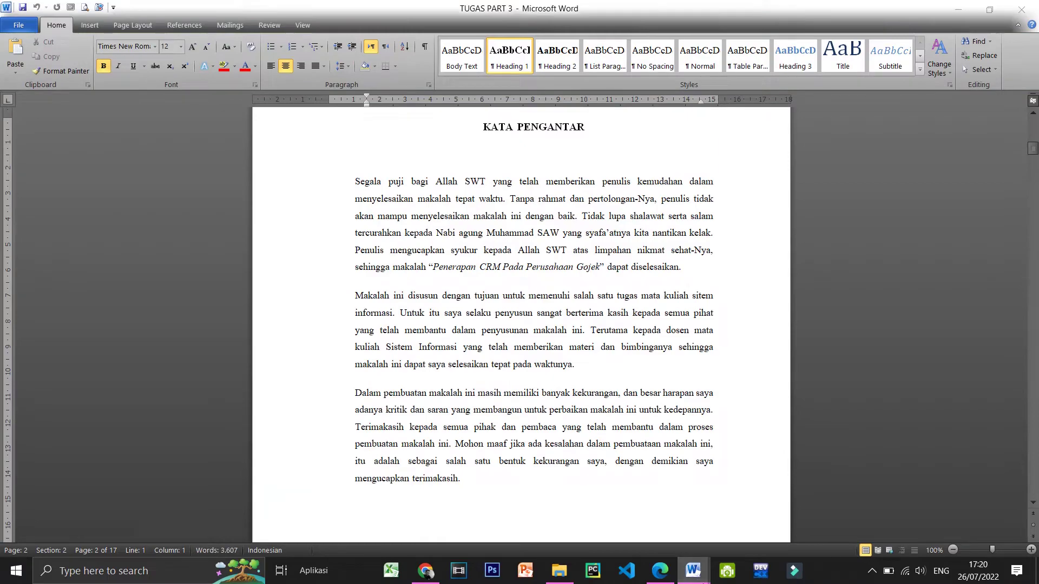
Switch to the bahan tutor yt document and look over its cover page
click(718, 514)
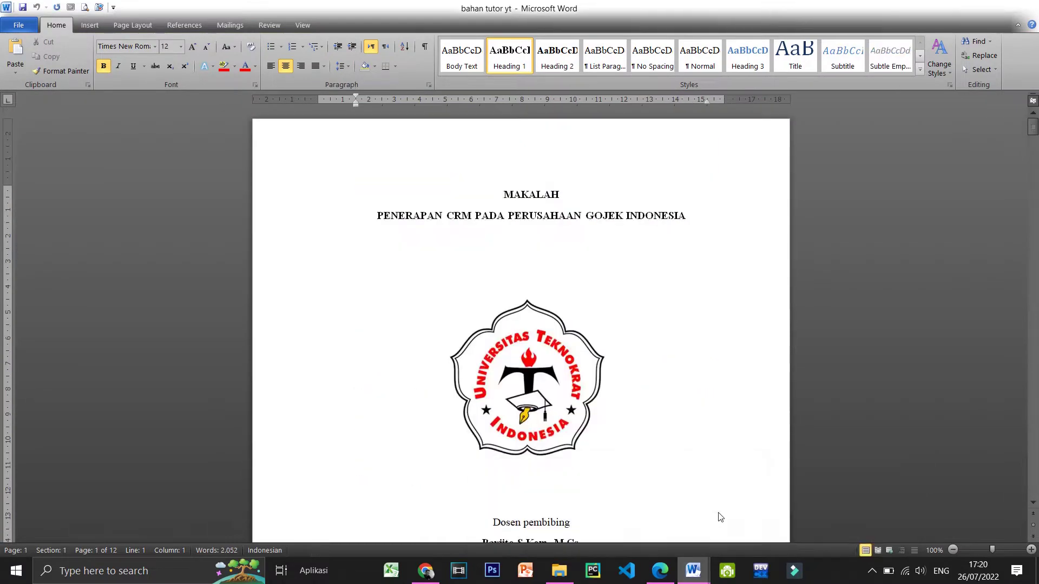
scroll(470, 292, down, 10)
scroll(469, 292, down, 5)
scroll(469, 292, up, 2)
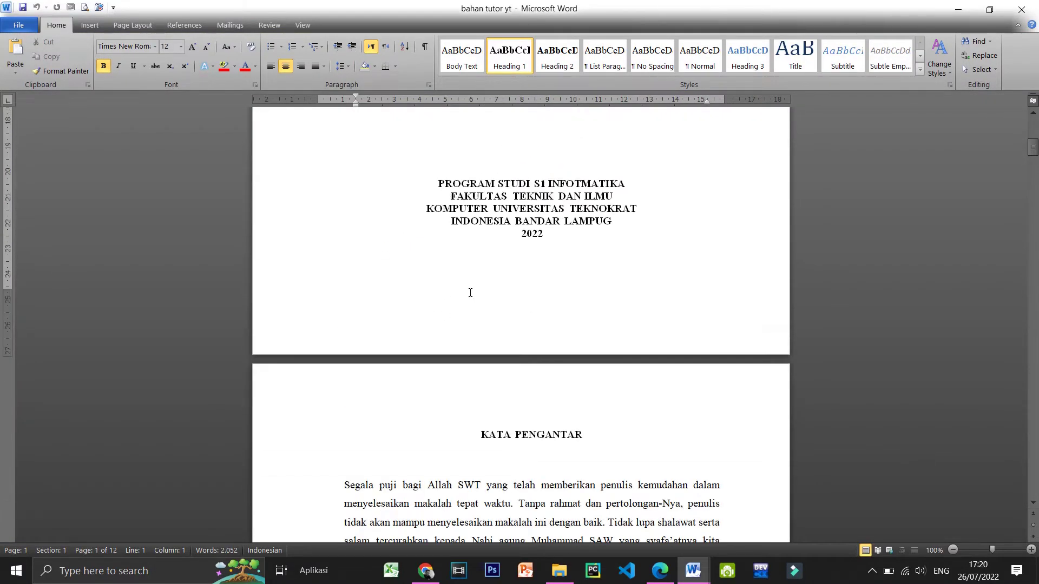
scroll(469, 292, down, 8)
scroll(469, 292, down, 5)
scroll(469, 293, up, 5)
scroll(470, 292, up, 10)
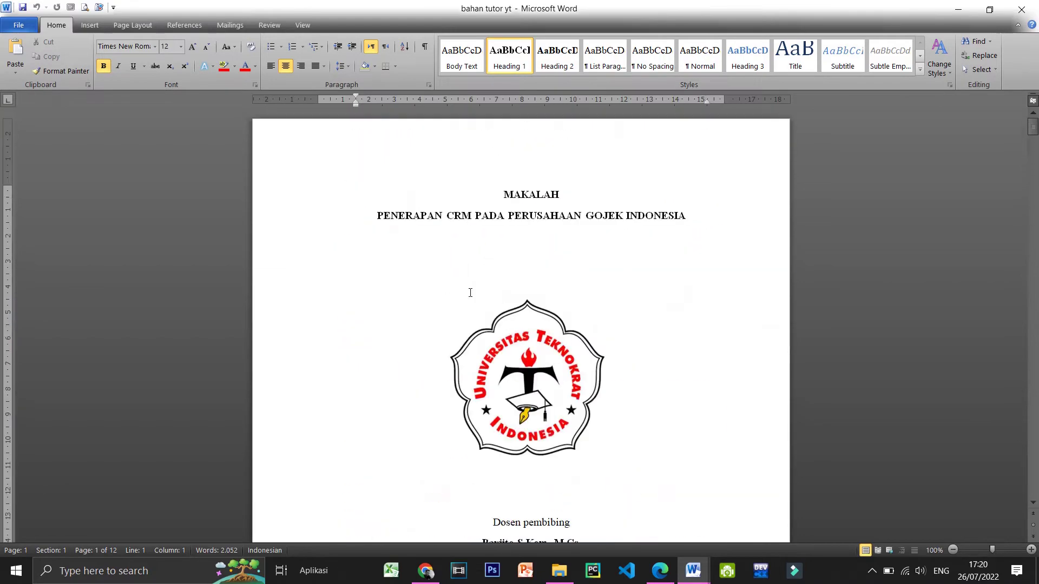
Confirm its header and title-page footer are empty, then return to the body at KATA PENGANTAR
double_click(407, 144)
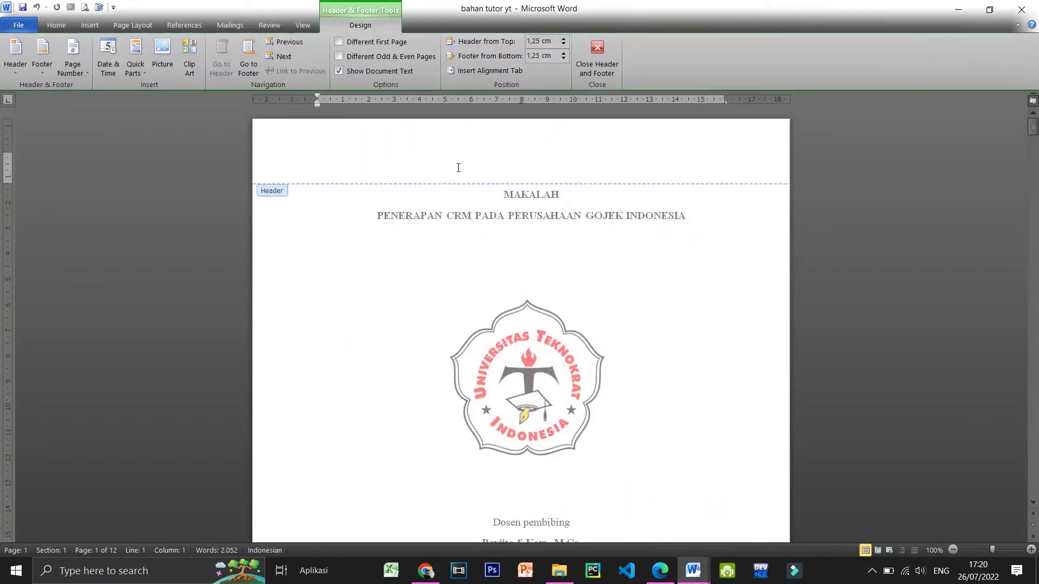
scroll(393, 322, down, 6)
scroll(393, 321, down, 4)
scroll(394, 321, up, 2)
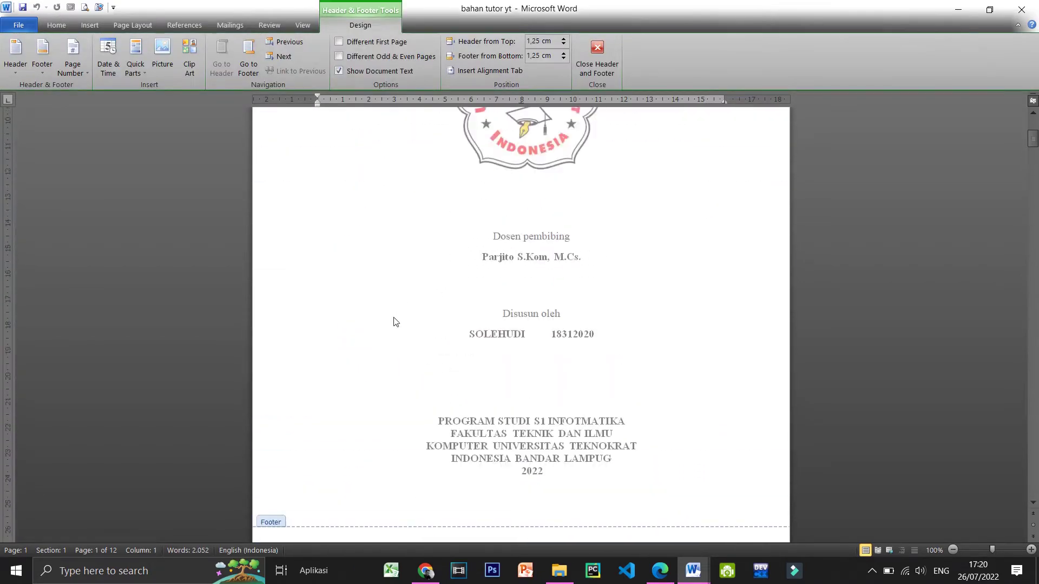
scroll(393, 322, up, 3)
scroll(393, 322, up, 5)
scroll(301, 399, down, 8)
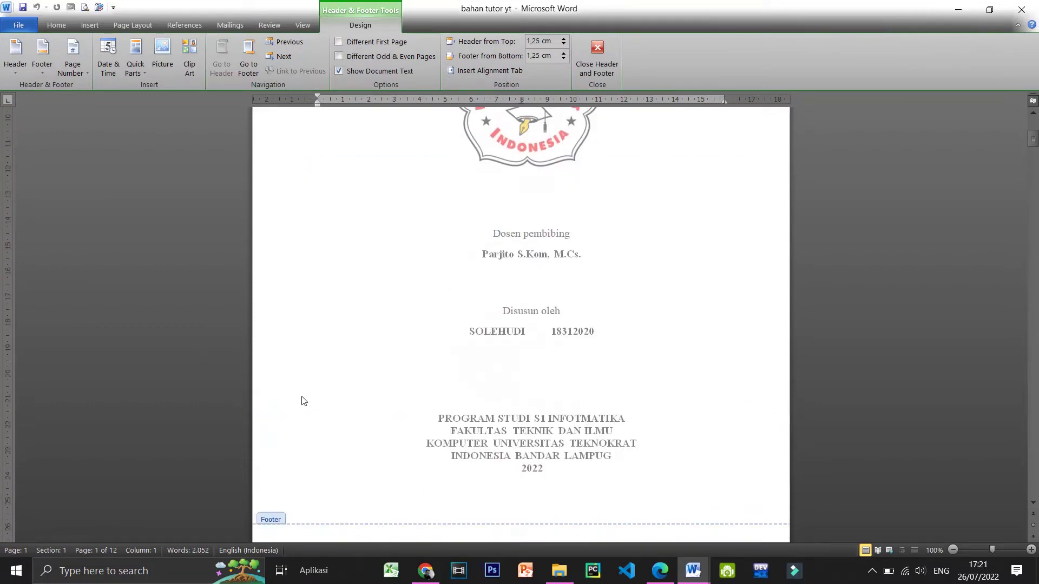
scroll(302, 400, down, 3)
click(271, 446)
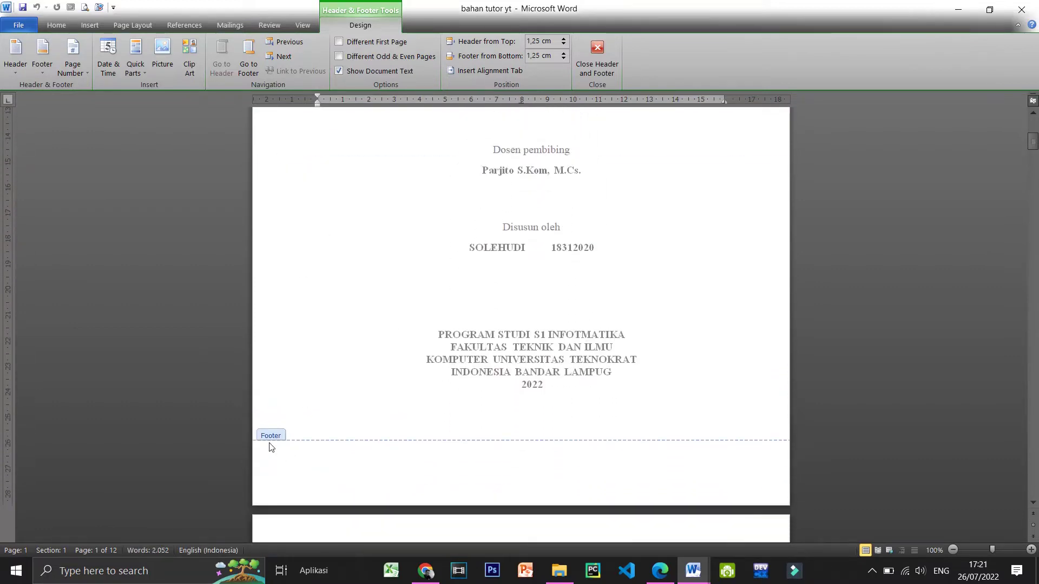
click(591, 58)
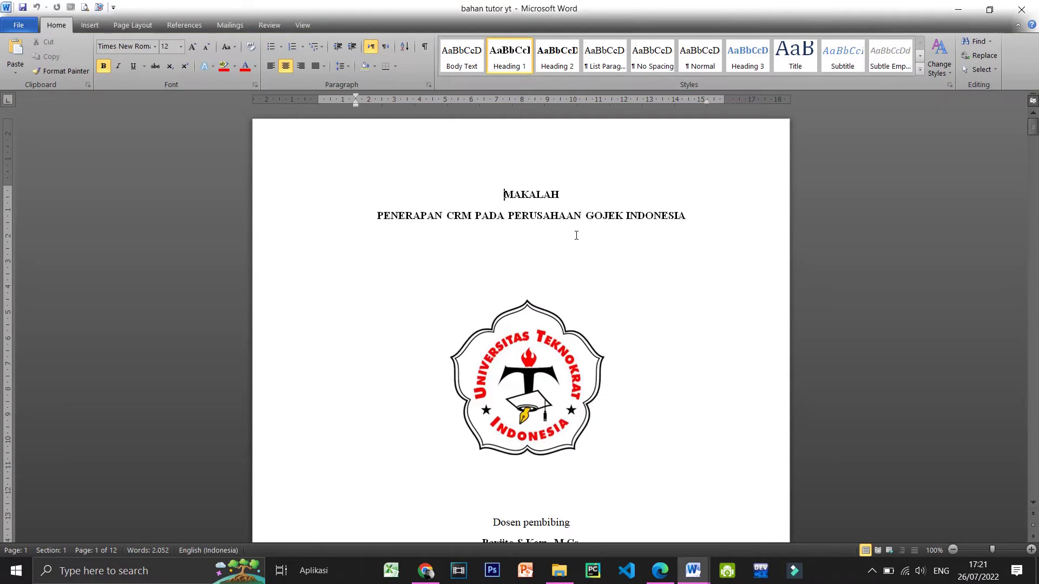
scroll(465, 212, down, 3)
scroll(465, 211, down, 6)
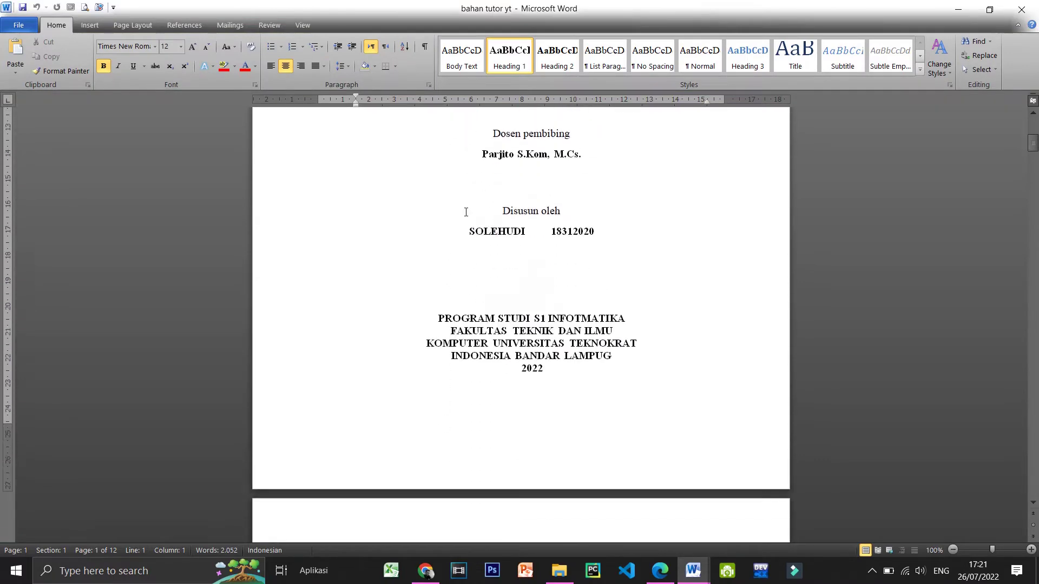
scroll(465, 211, down, 5)
scroll(465, 212, down, 1)
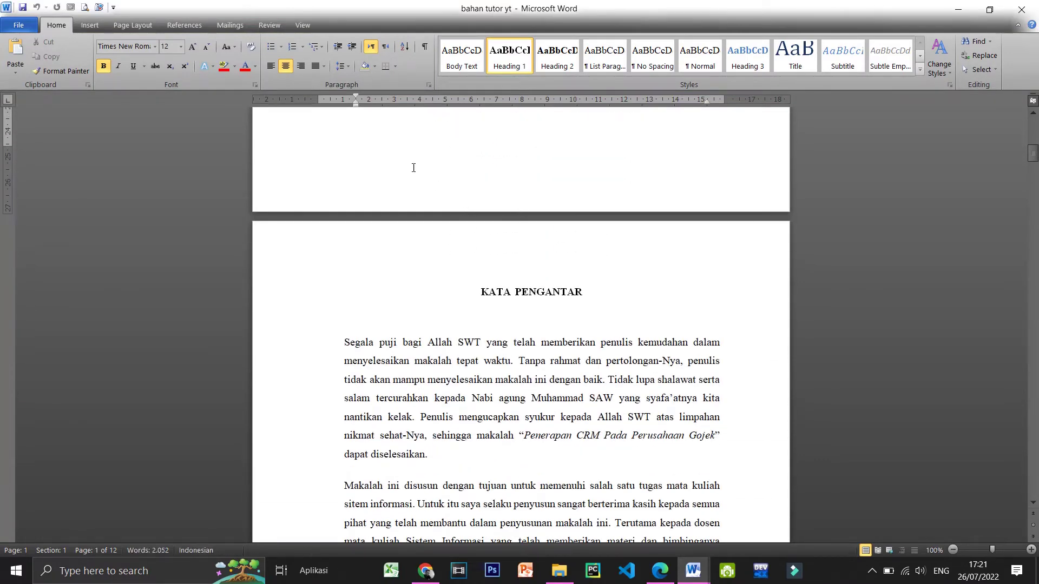
Insert a Next Page section break right before the KATA PENGANTAR heading from Page Layout > Breaks
click(476, 291)
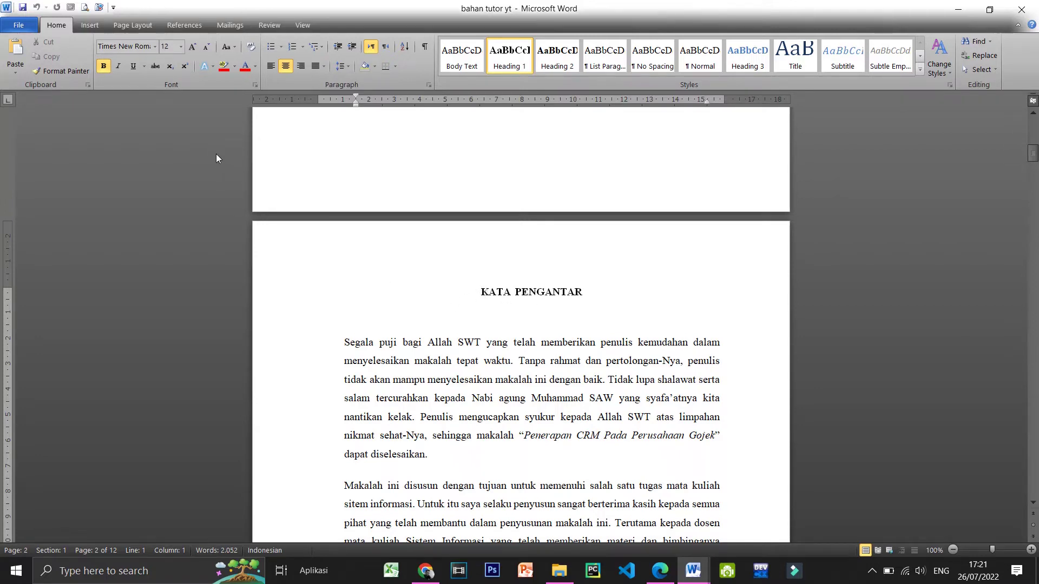
click(123, 27)
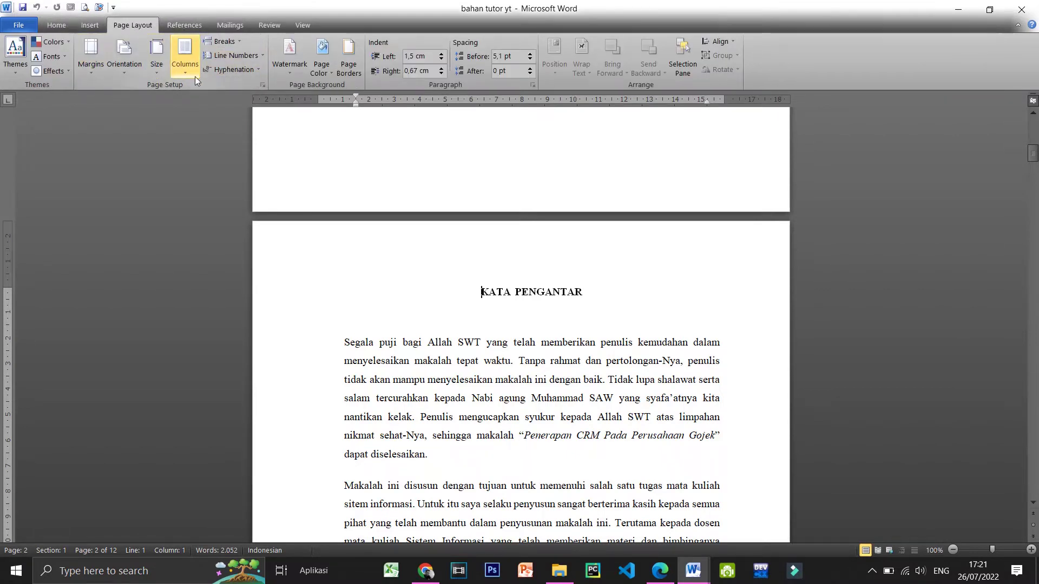
click(232, 42)
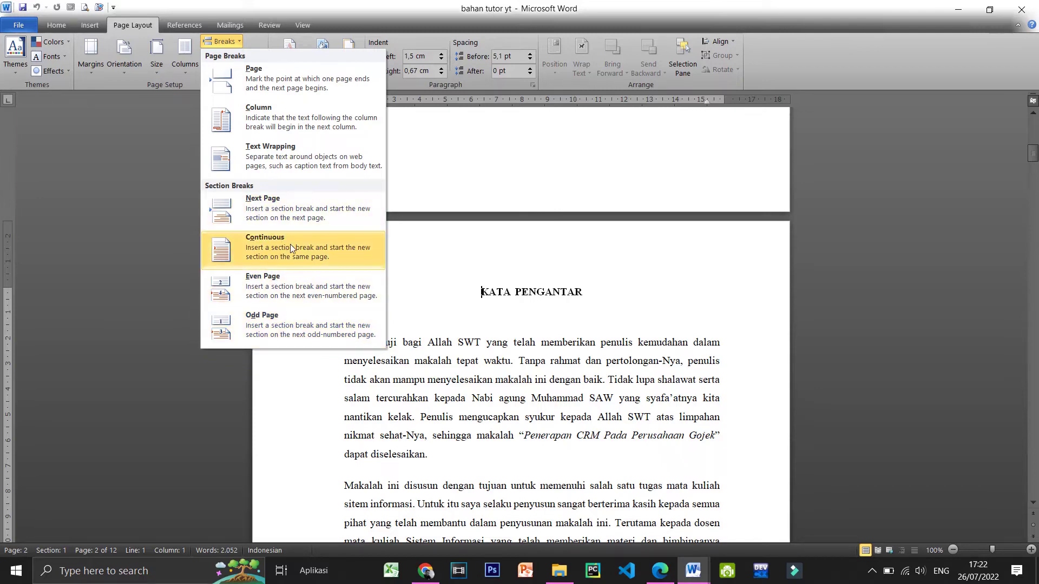
click(274, 204)
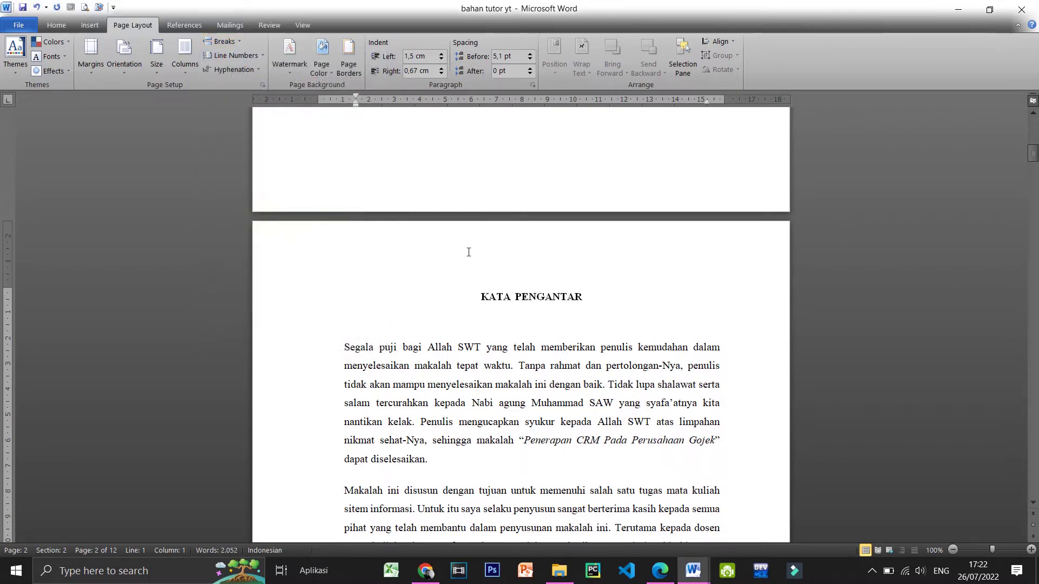
scroll(468, 252, down, 1)
scroll(525, 235, up, 1)
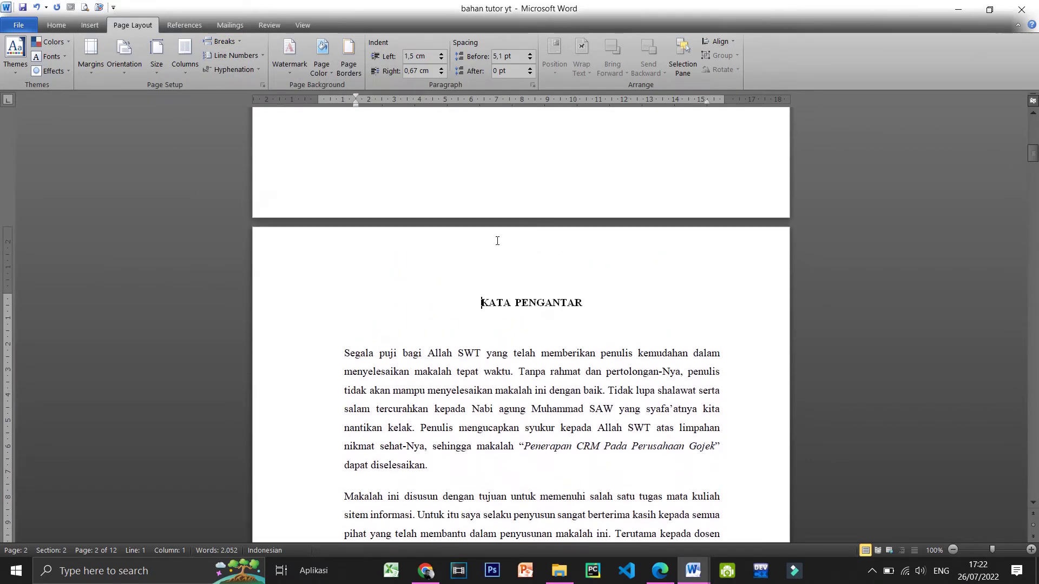
Open the headers to confirm the Section 1 and Section 2 labels around KATA PENGANTAR
double_click(402, 245)
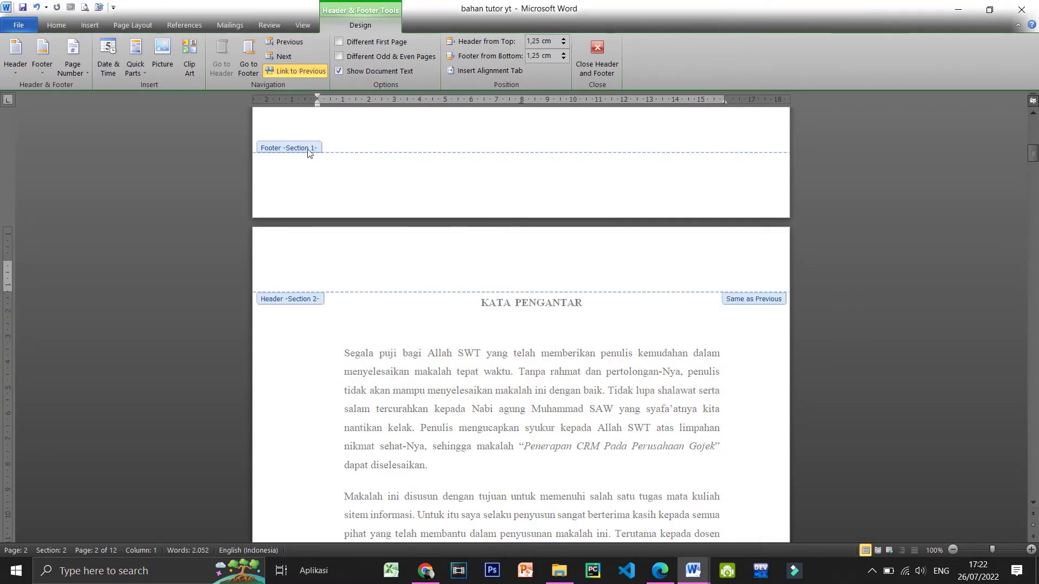
scroll(411, 174, up, 10)
scroll(411, 173, up, 15)
scroll(411, 168, down, 13)
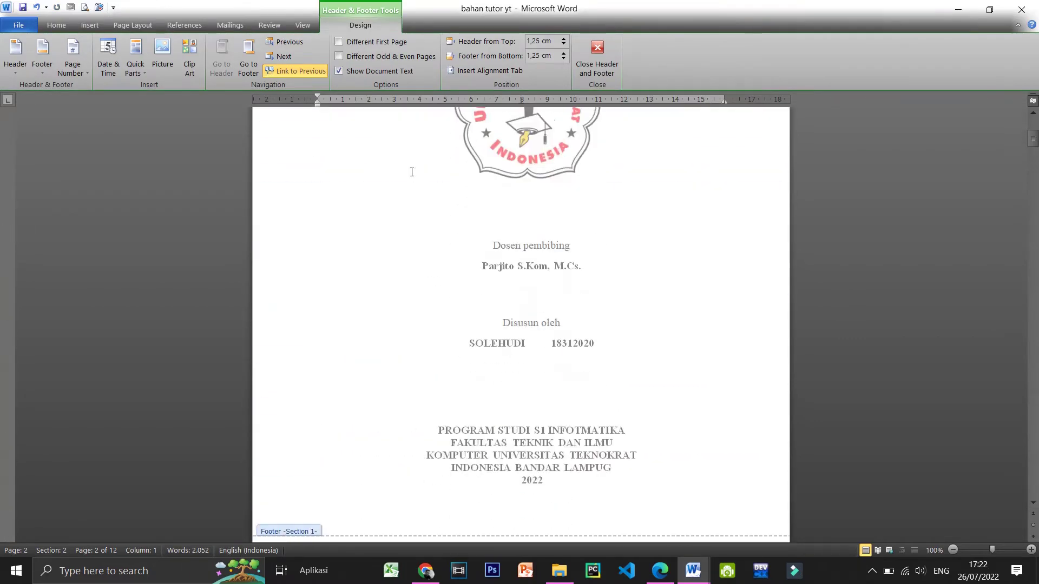
scroll(411, 167, down, 12)
scroll(366, 204, down, 2)
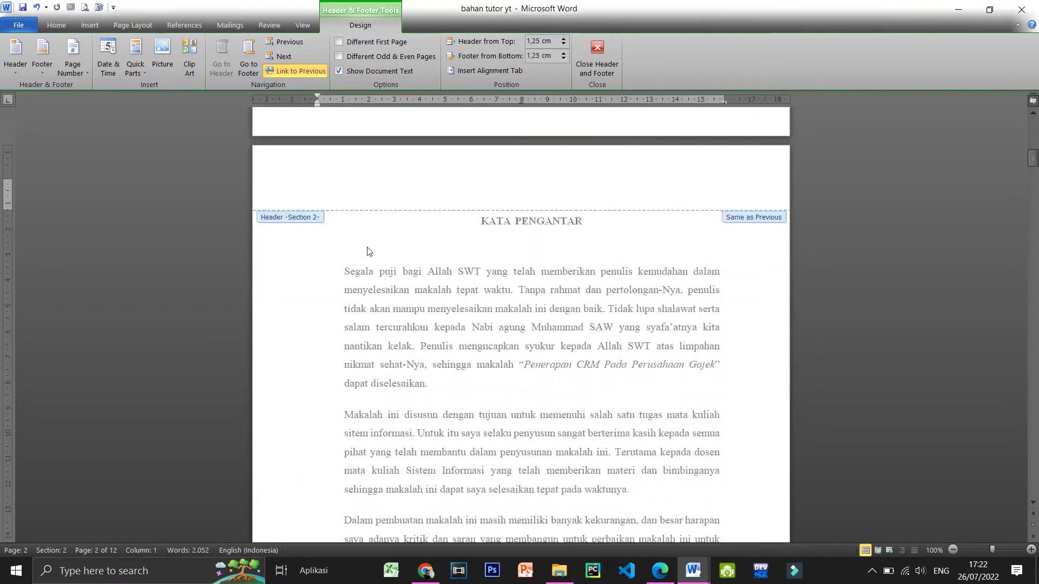
scroll(367, 250, down, 10)
scroll(367, 251, down, 9)
scroll(367, 250, down, 9)
scroll(368, 250, down, 5)
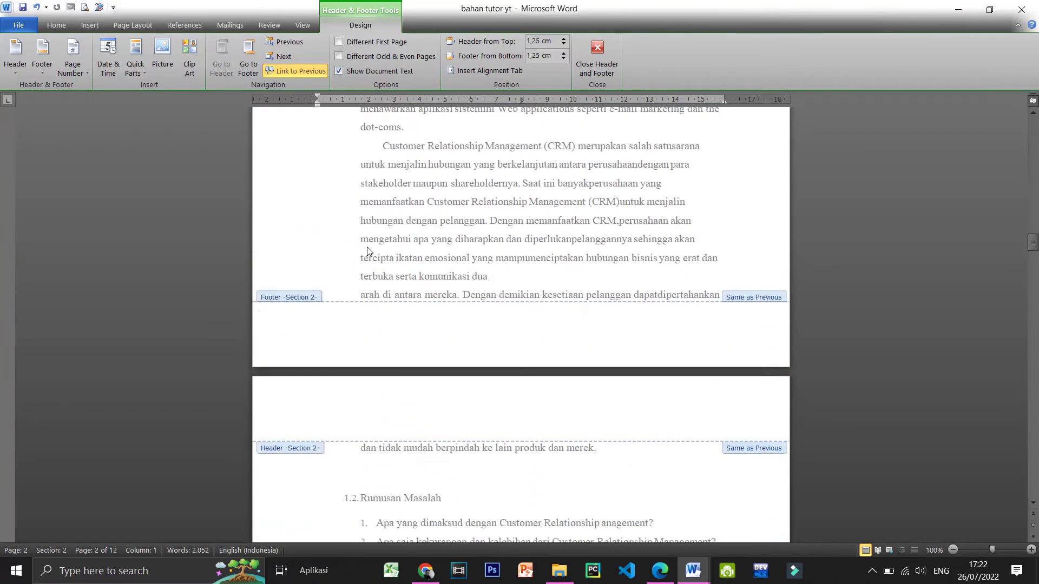
scroll(367, 251, down, 8)
scroll(367, 251, up, 4)
scroll(367, 251, up, 9)
scroll(367, 250, up, 6)
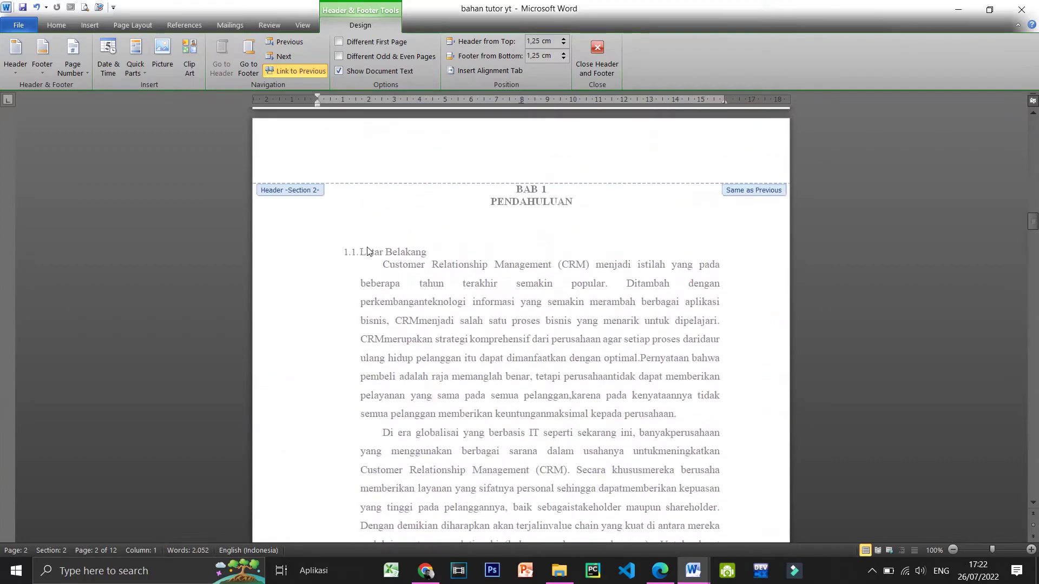
Close header and footer editing and bring the BAB 1 PENDAHULUAN page into view
click(618, 44)
scroll(578, 244, down, 5)
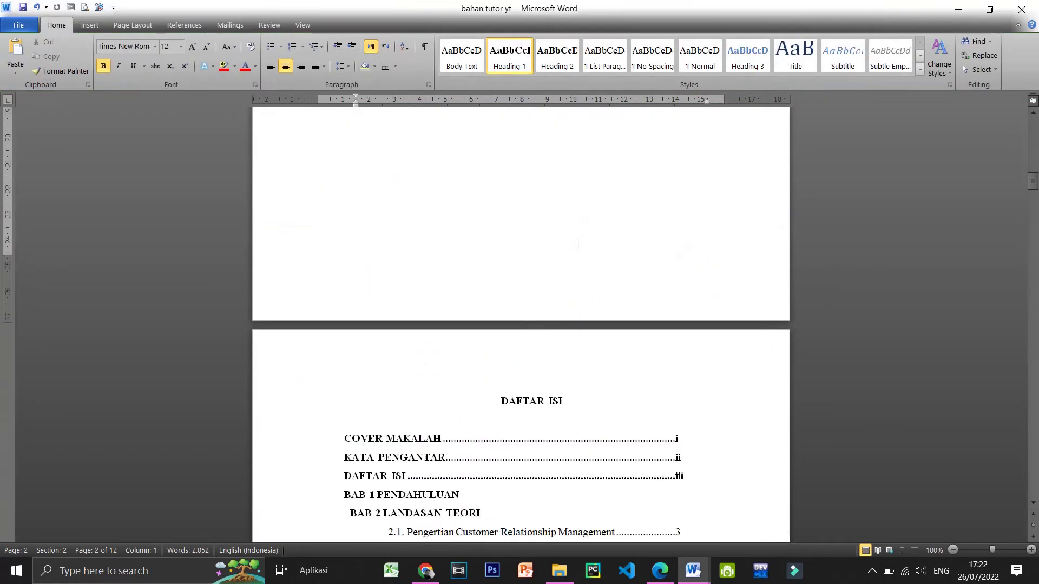
scroll(578, 244, down, 10)
scroll(577, 244, down, 8)
scroll(577, 243, up, 8)
scroll(577, 243, up, 3)
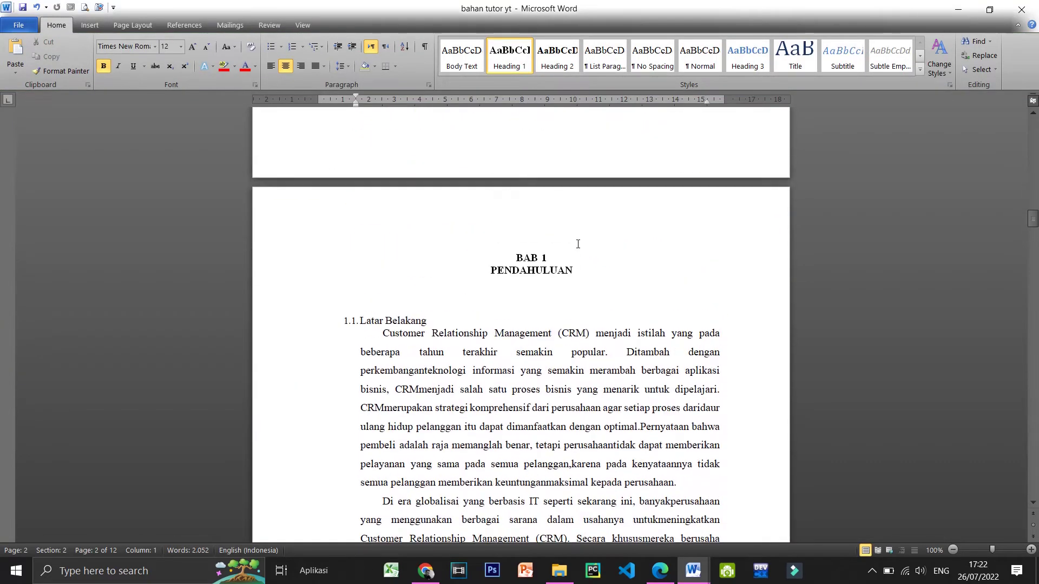
scroll(577, 244, down, 8)
scroll(577, 244, down, 6)
scroll(577, 244, up, 2)
scroll(577, 244, up, 12)
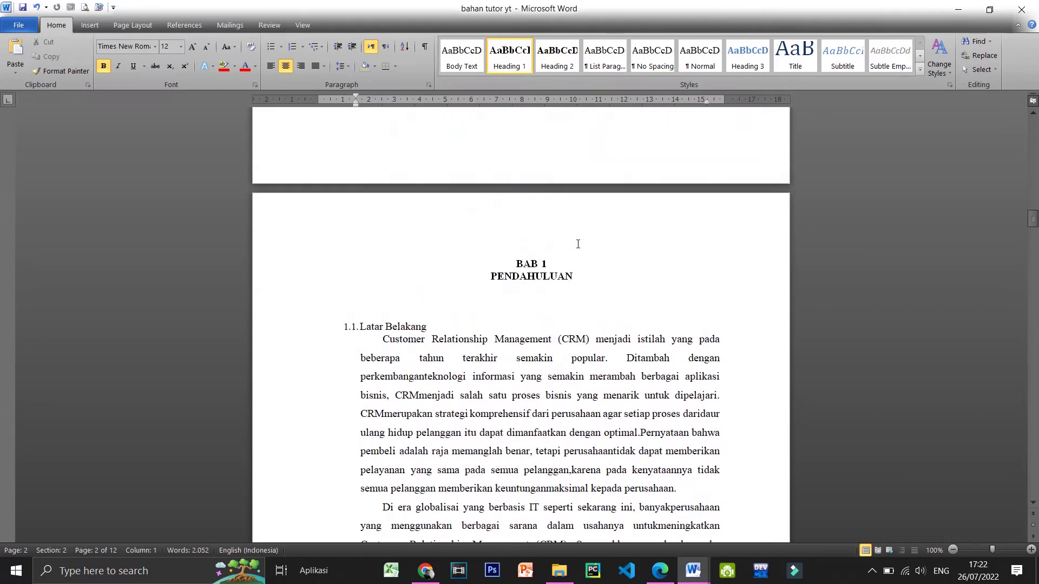
scroll(577, 244, up, 1)
Insert a Next Page section break just before the BAB 1 heading
click(520, 295)
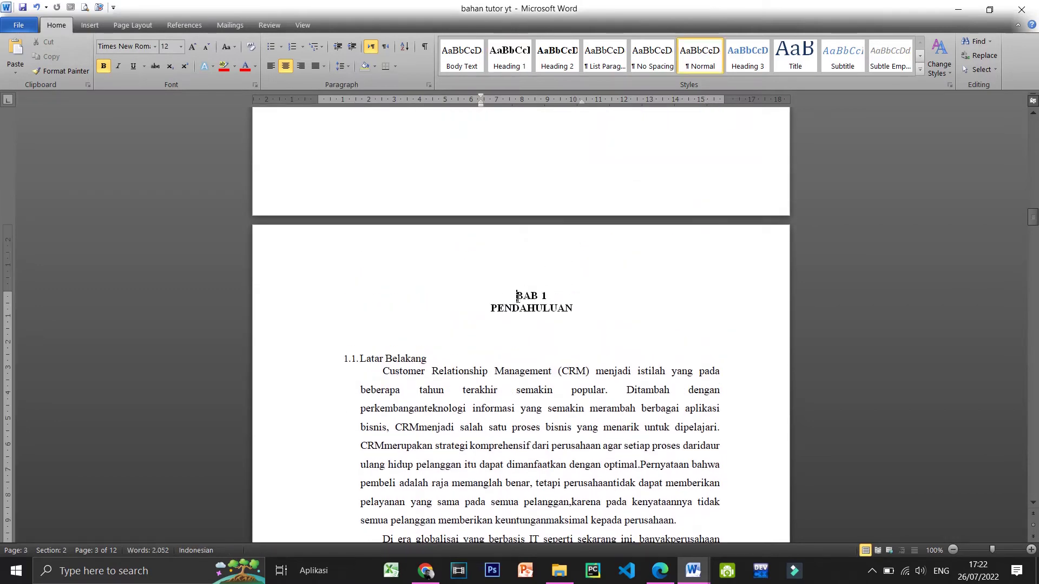
click(132, 26)
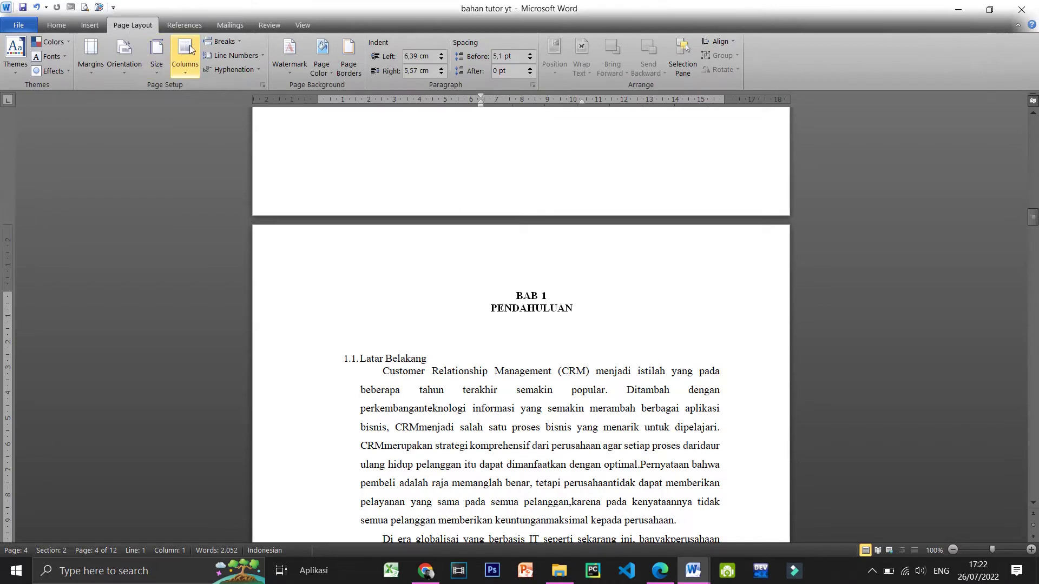
click(232, 42)
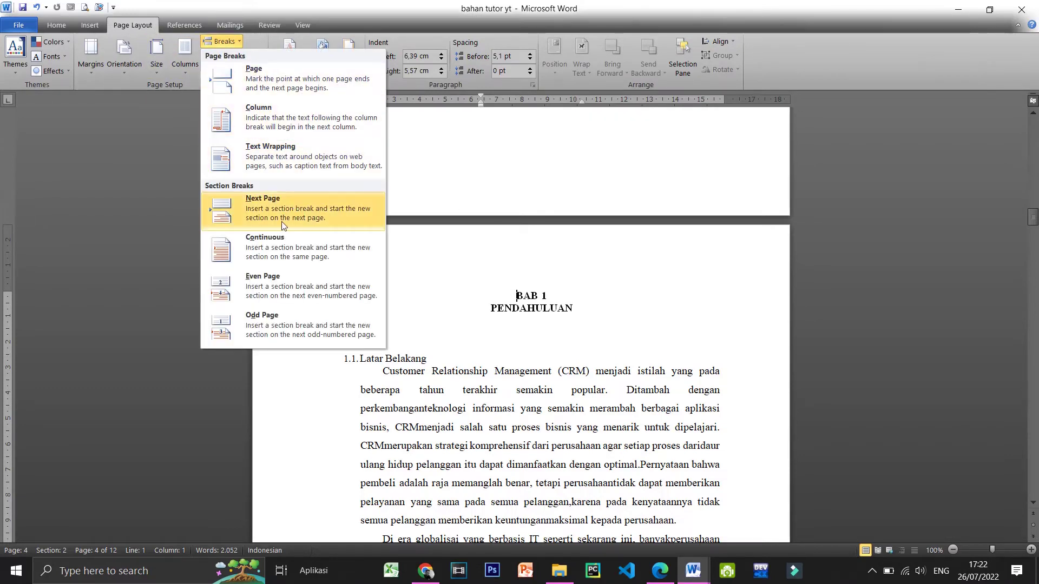
click(269, 213)
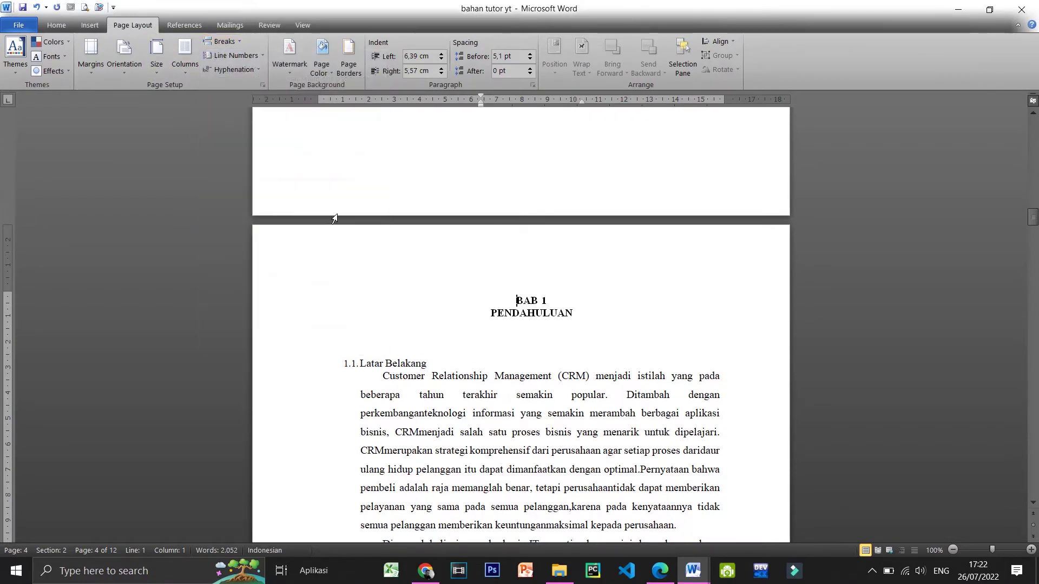
Check the headers of the new BAB 1 section and the later pages, then close header and footer editing
double_click(499, 255)
scroll(590, 336, down, 3)
scroll(589, 336, down, 6)
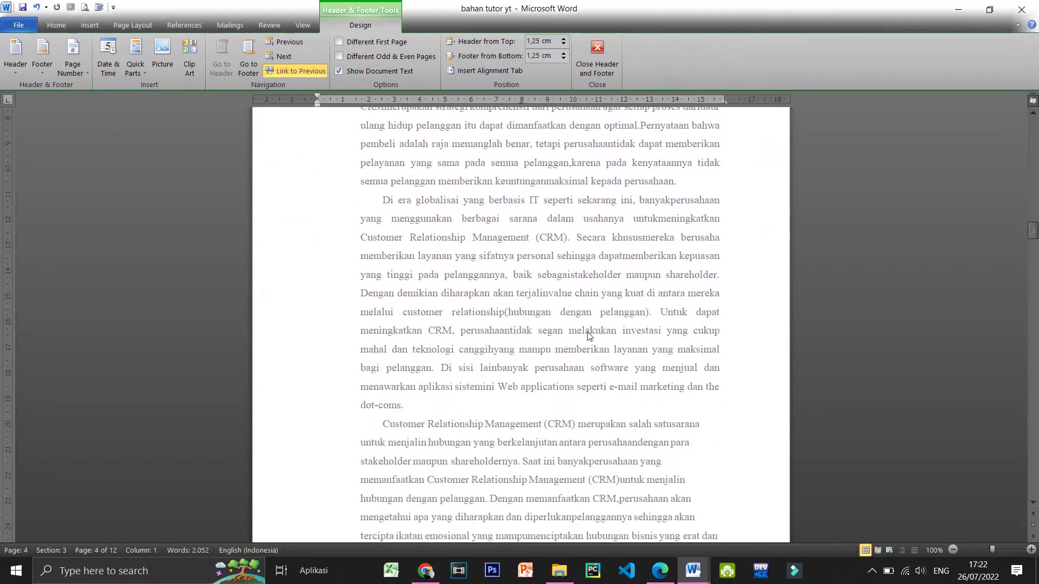
scroll(590, 336, down, 4)
scroll(589, 336, up, 3)
scroll(590, 336, down, 3)
scroll(589, 336, down, 4)
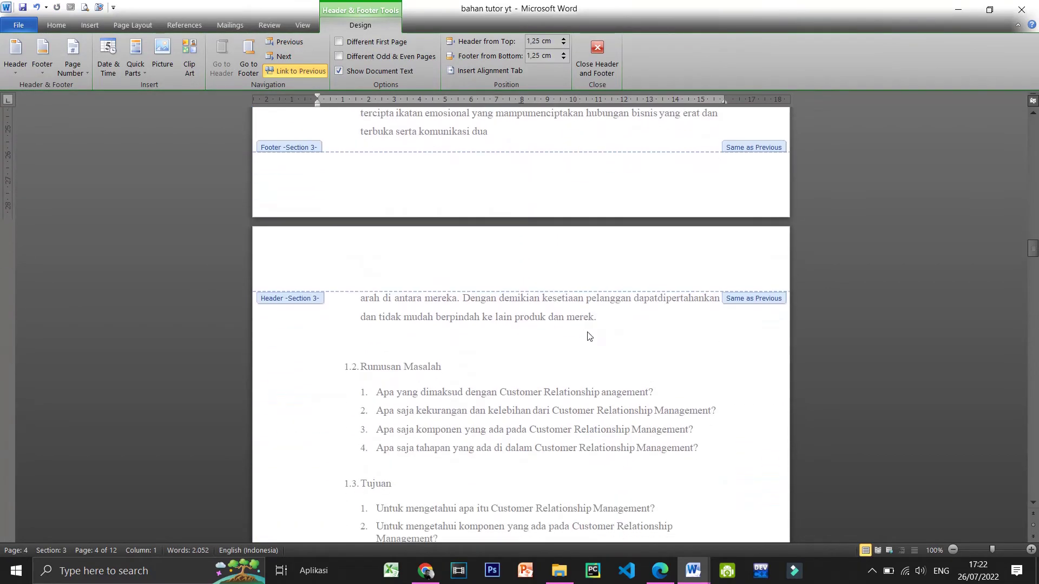
scroll(589, 336, down, 5)
scroll(590, 336, down, 7)
scroll(589, 336, down, 1)
scroll(590, 336, down, 4)
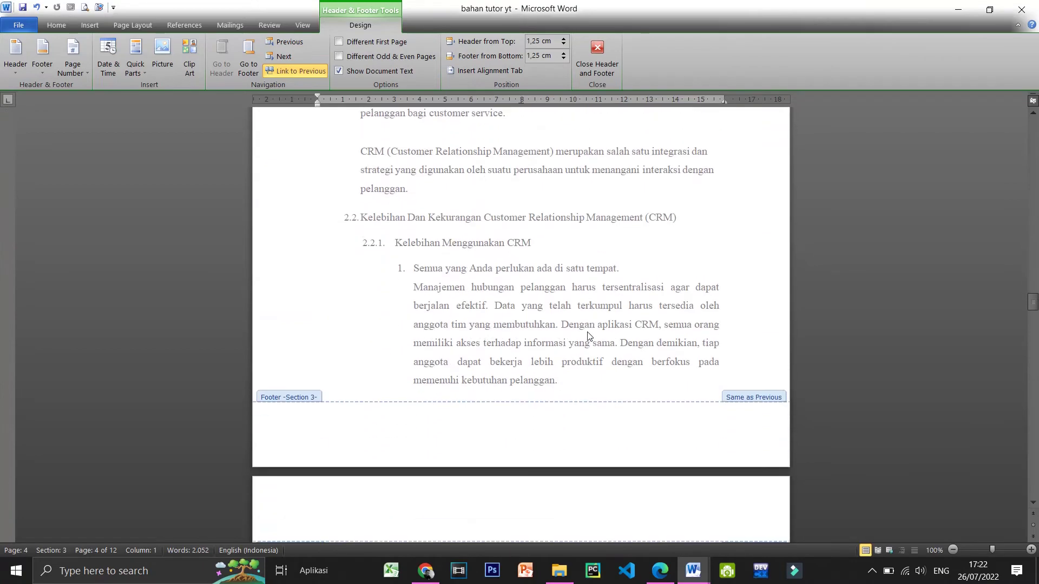
scroll(589, 336, down, 6)
scroll(589, 336, down, 3)
scroll(587, 335, down, 15)
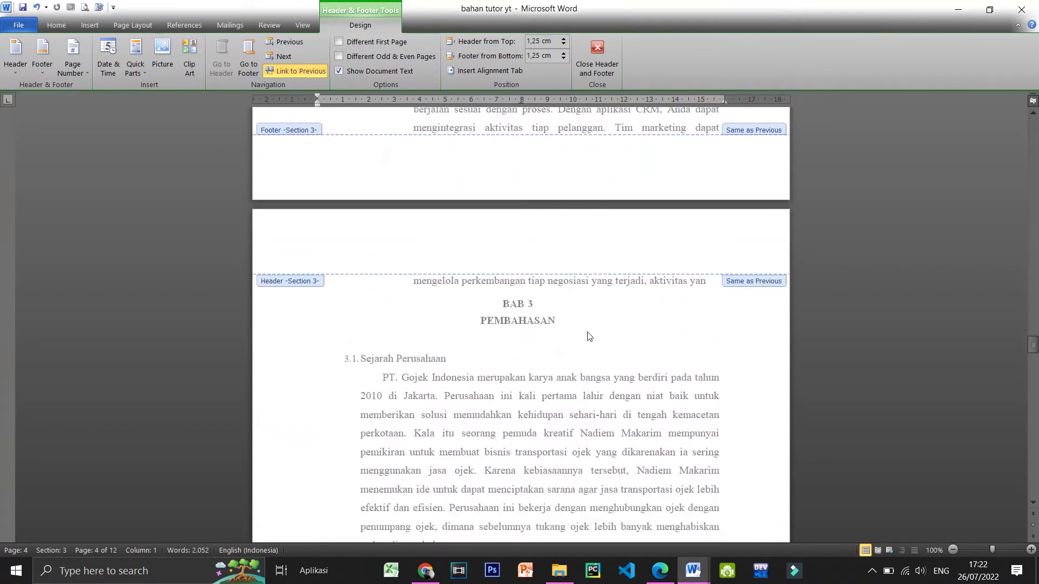
click(598, 54)
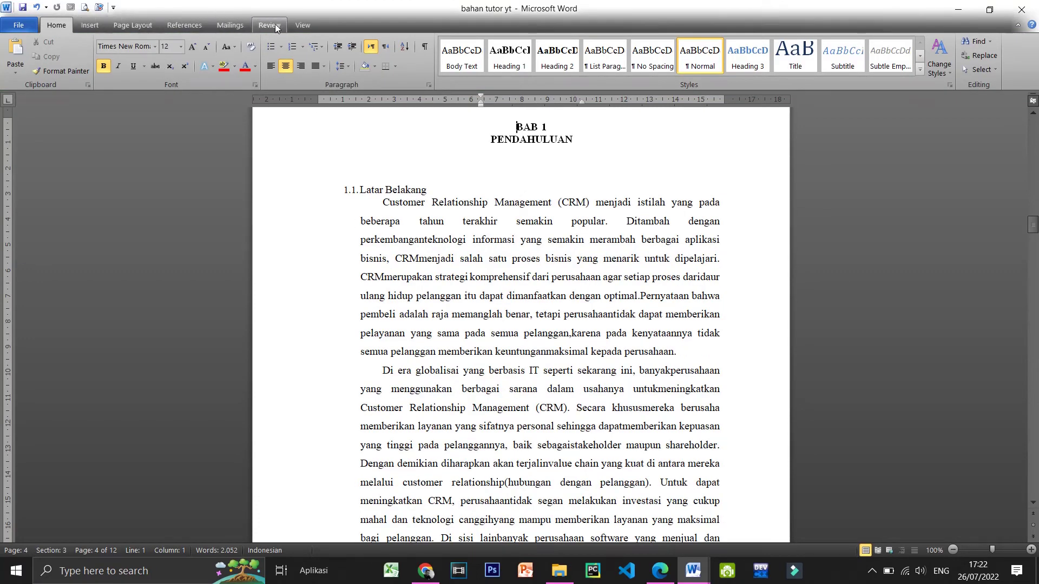
Switch the report to Draft view and look over BAB 1 through BAB 4 PENUTUP and the references
click(307, 26)
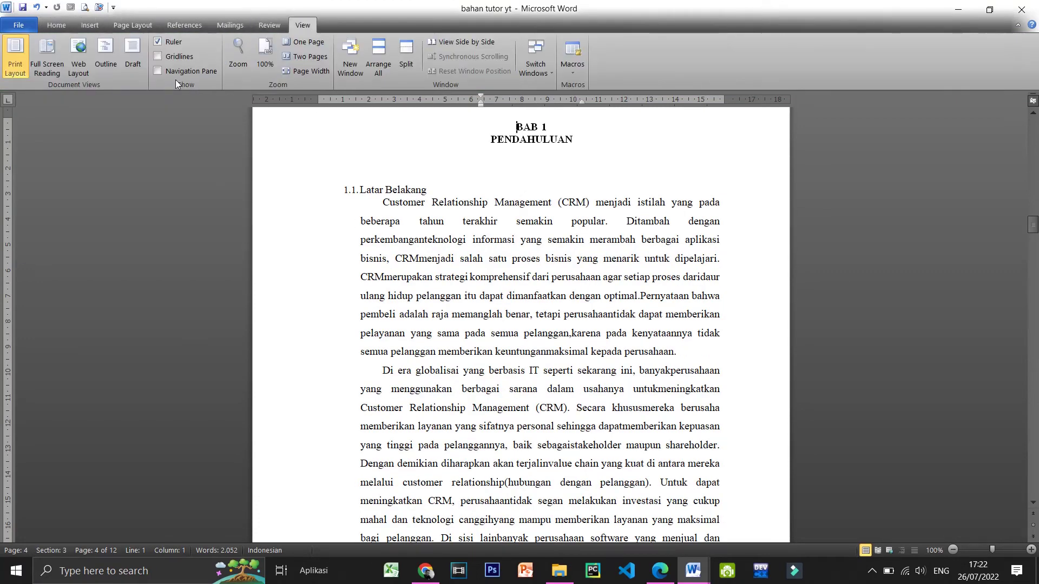
click(132, 57)
scroll(353, 256, down, 7)
scroll(352, 255, down, 3)
scroll(353, 255, down, 2)
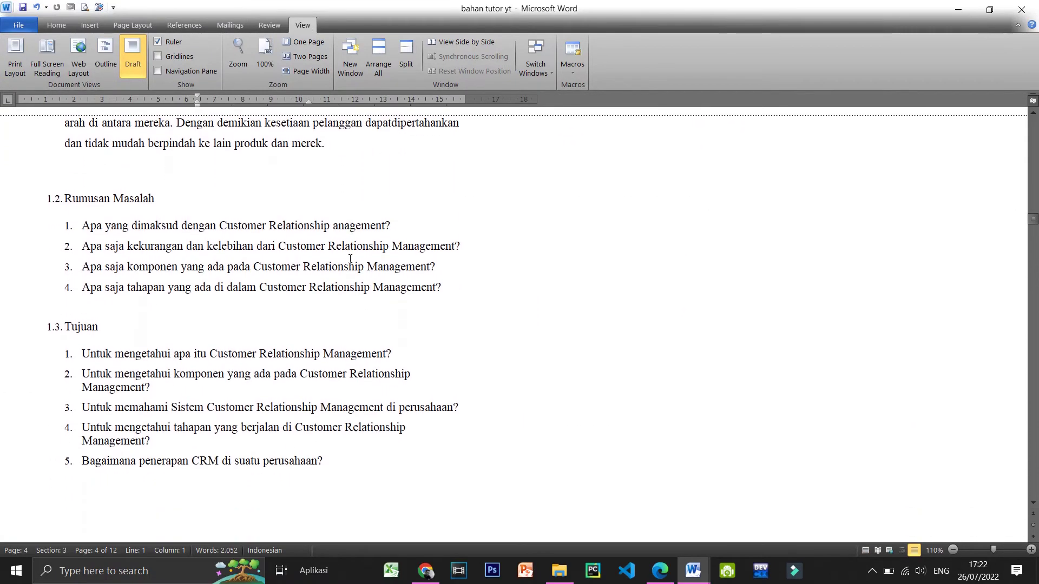
scroll(350, 259, up, 3)
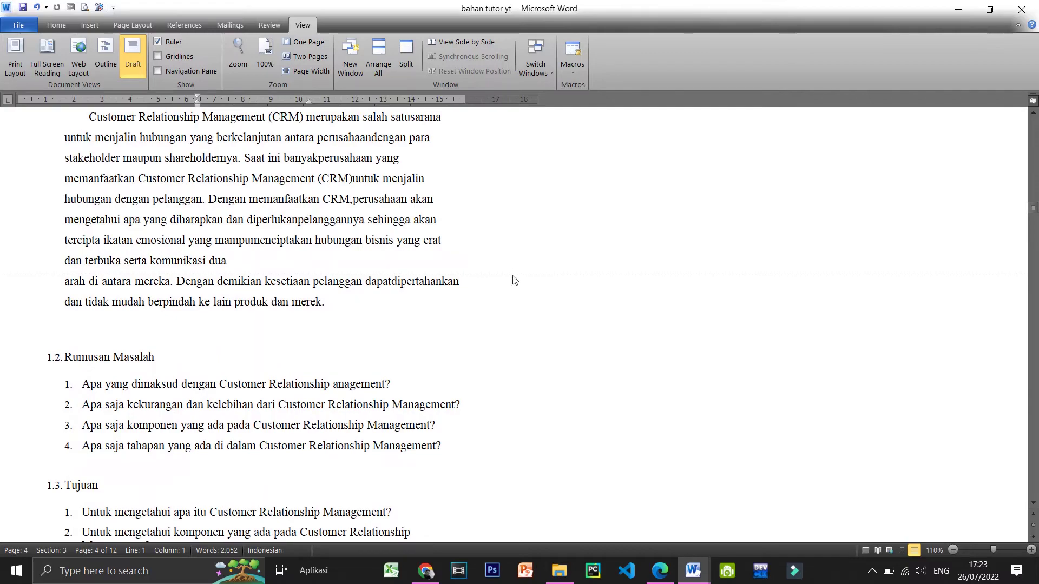
scroll(507, 281, down, 3)
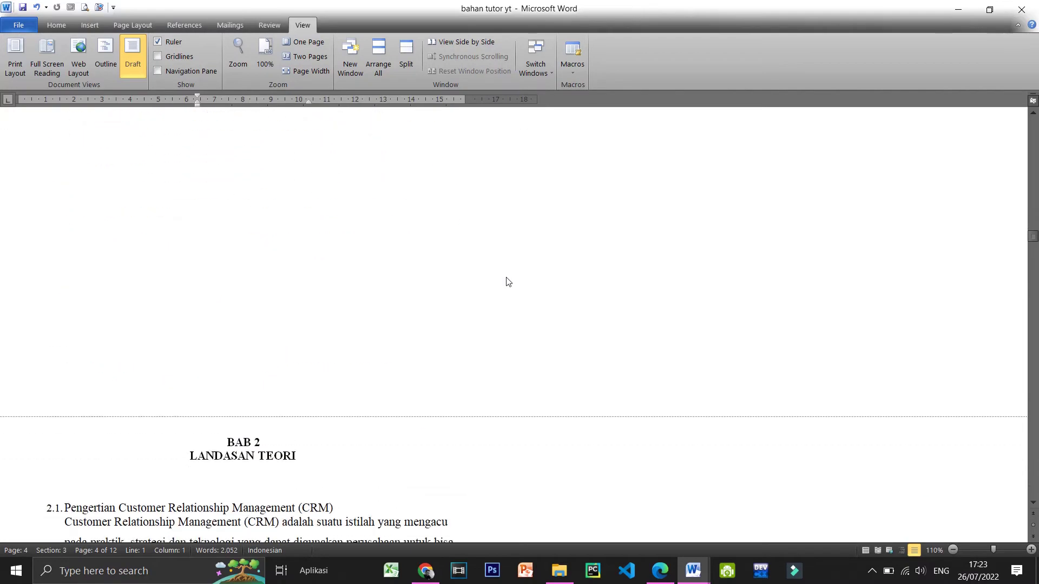
scroll(507, 281, down, 3)
scroll(431, 209, down, 5)
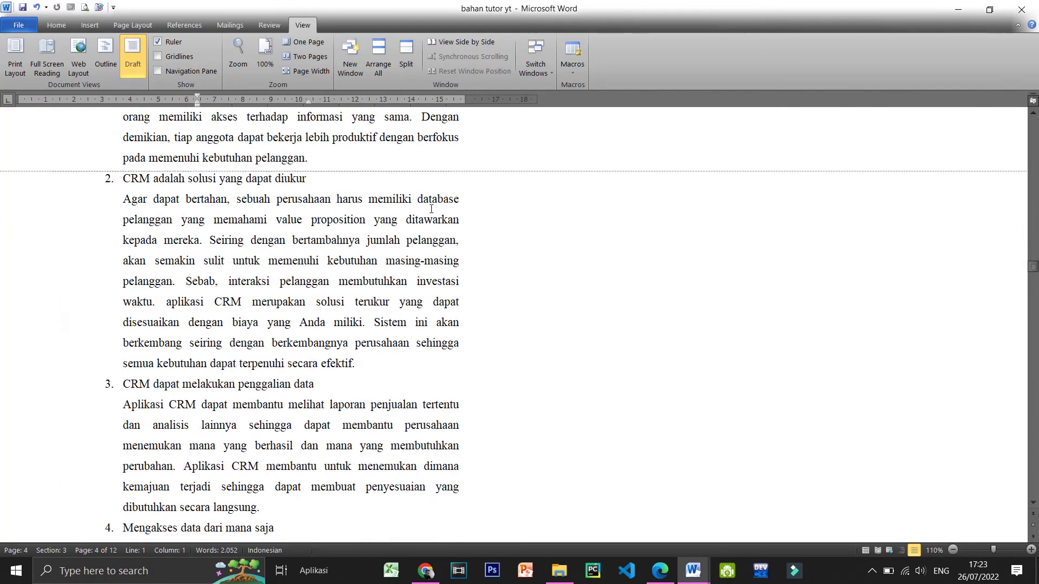
scroll(431, 209, down, 5)
scroll(431, 209, down, 5)
scroll(431, 208, down, 5)
scroll(431, 208, down, 5)
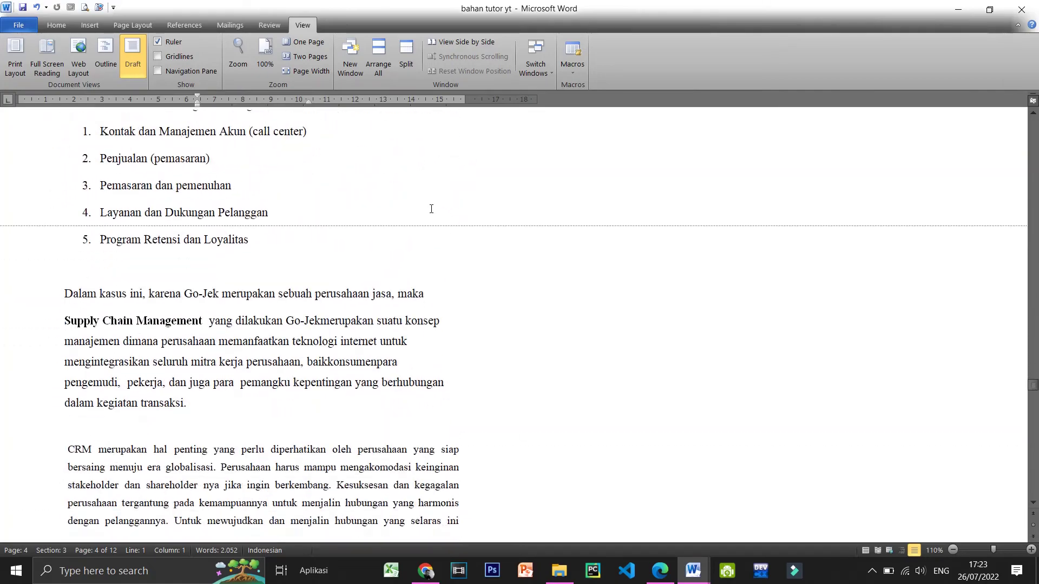
scroll(431, 209, down, 5)
scroll(432, 209, down, 5)
scroll(432, 208, down, 3)
scroll(431, 209, up, 2)
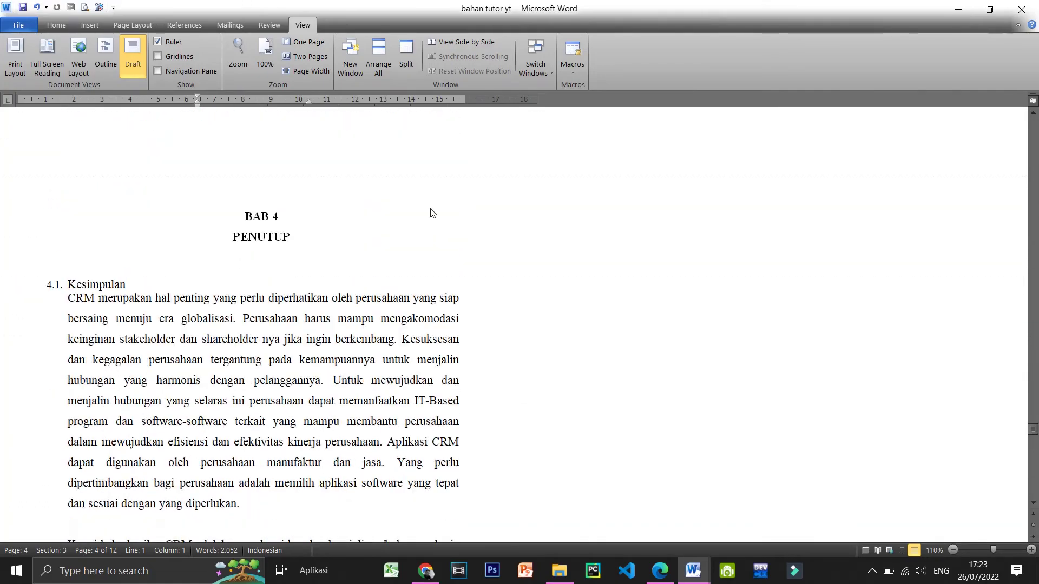
scroll(431, 209, down, 10)
scroll(431, 209, down, 1)
In Outline view, delete the Section Break (Next Page) above KATA PENGANTAR
click(114, 47)
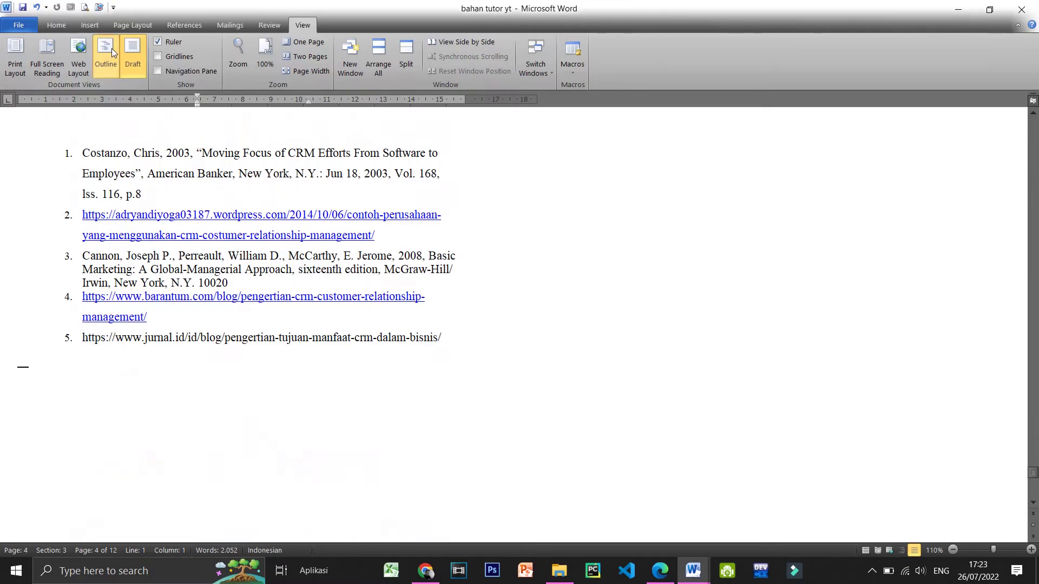
scroll(311, 215, up, 5)
scroll(311, 215, up, 10)
scroll(311, 215, up, 5)
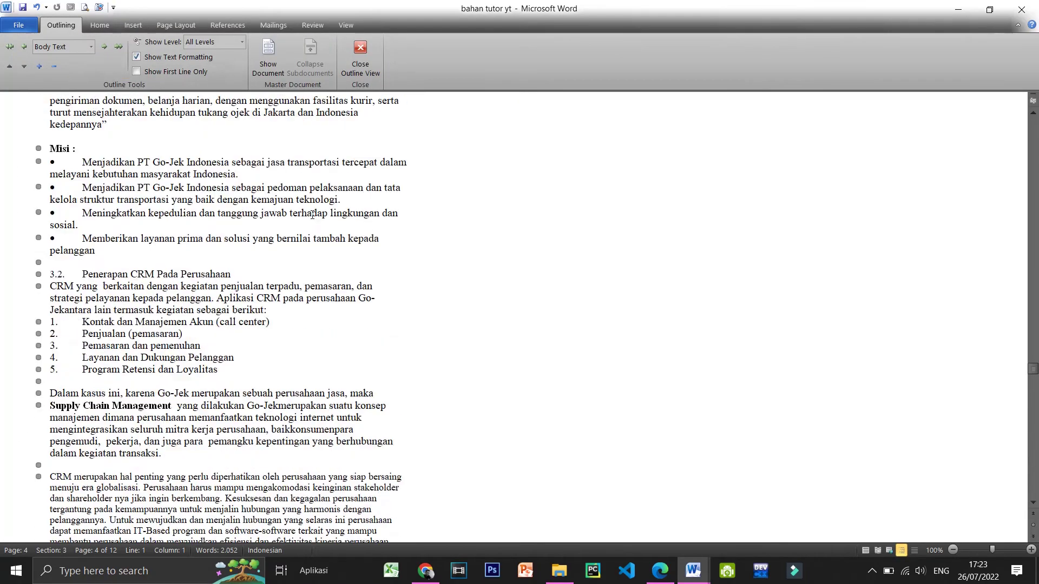
scroll(311, 216, up, 5)
scroll(311, 215, up, 3)
scroll(312, 216, up, 5)
scroll(312, 216, up, 10)
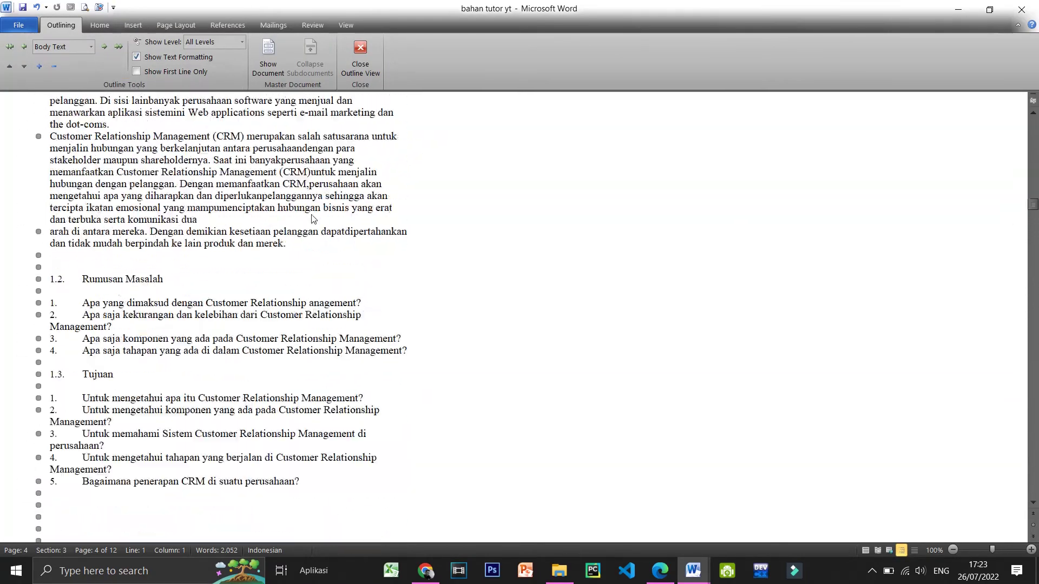
scroll(312, 216, up, 10)
scroll(311, 215, up, 10)
scroll(313, 218, down, 5)
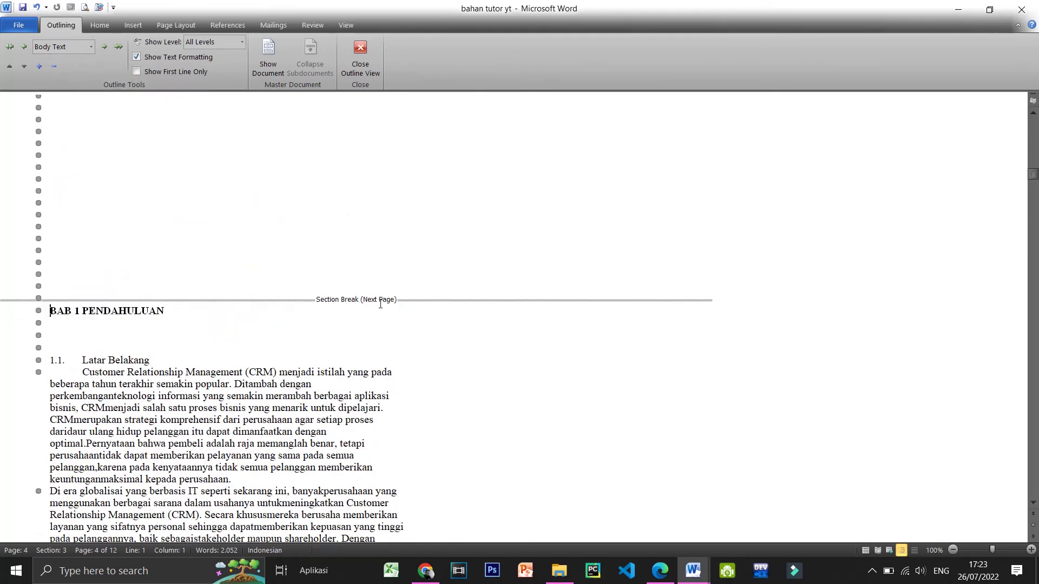
scroll(375, 303, up, 5)
scroll(375, 304, up, 10)
scroll(376, 306, up, 2)
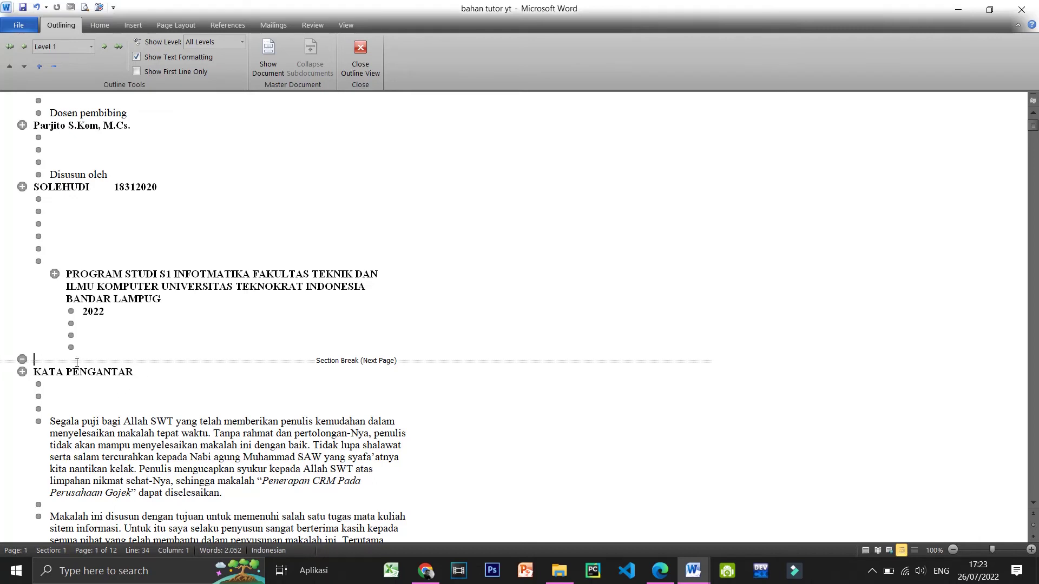
key(Delete)
click(368, 58)
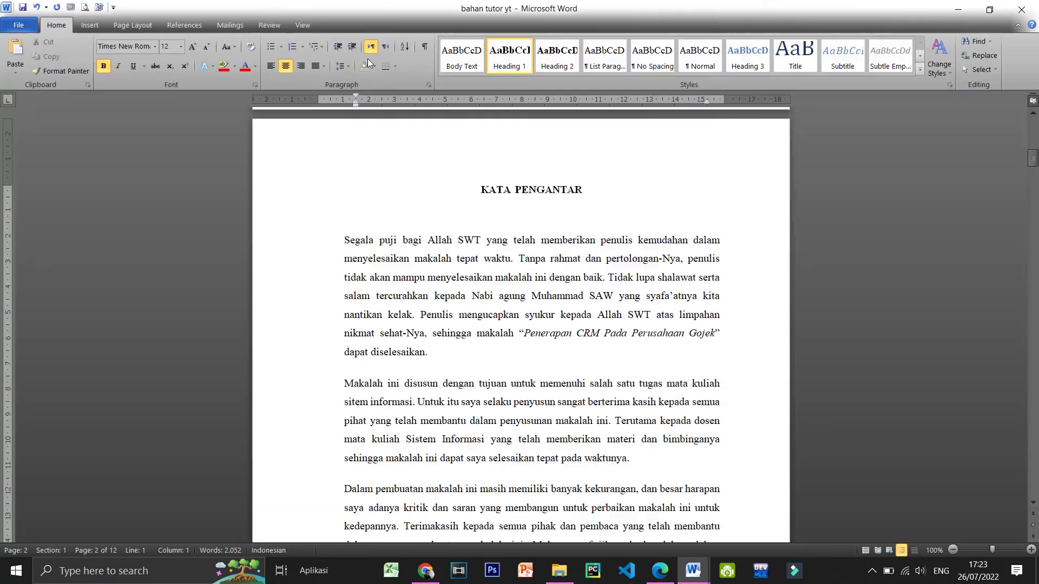
scroll(512, 221, up, 3)
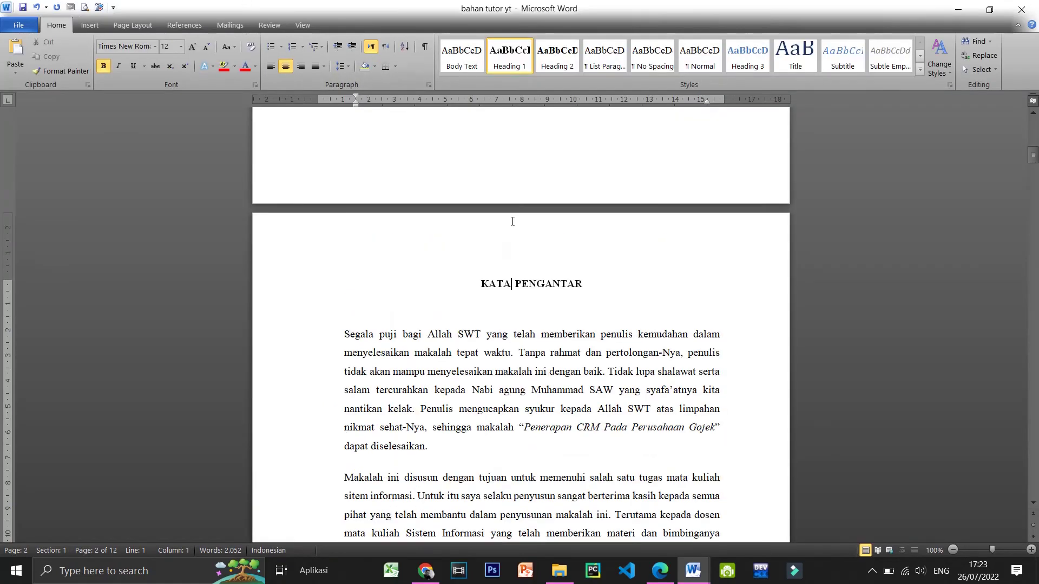
double_click(512, 221)
scroll(491, 343, down, 10)
scroll(489, 339, down, 10)
scroll(490, 341, down, 5)
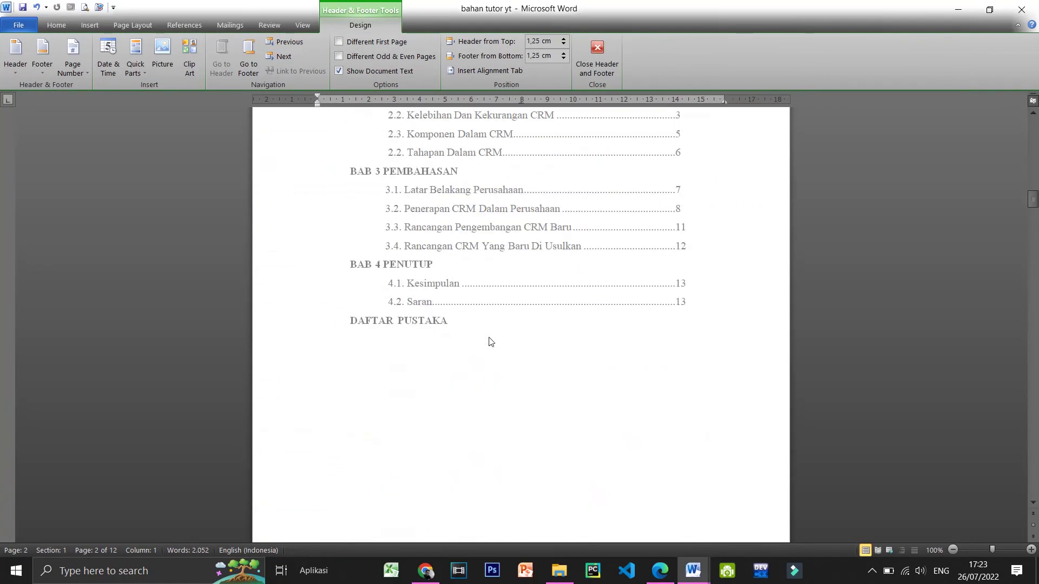
scroll(491, 341, down, 10)
scroll(490, 341, down, 10)
scroll(490, 342, down, 10)
scroll(491, 341, down, 4)
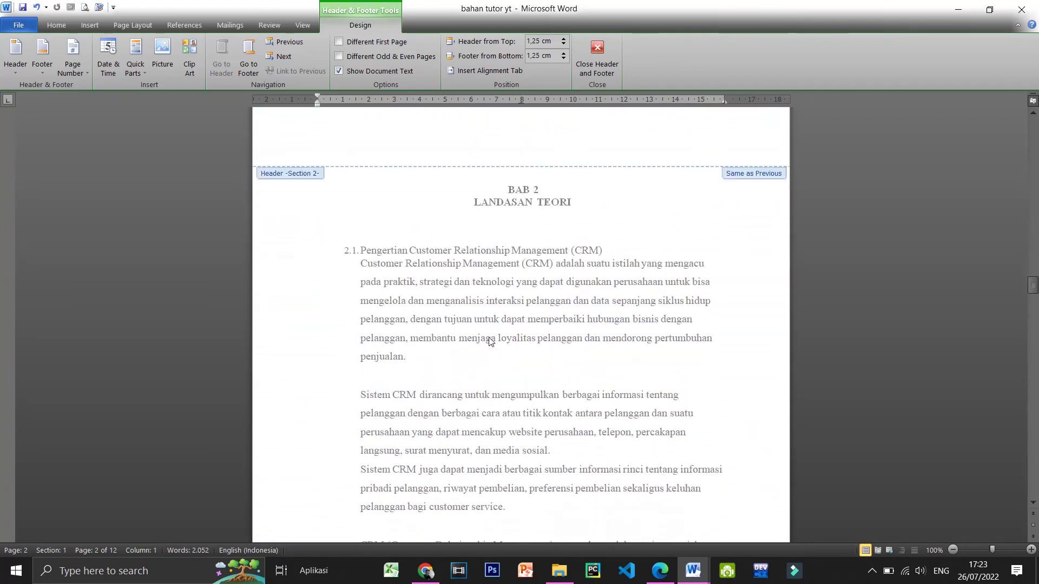
scroll(489, 339, down, 10)
scroll(489, 339, down, 10)
scroll(489, 339, down, 6)
scroll(490, 339, down, 2)
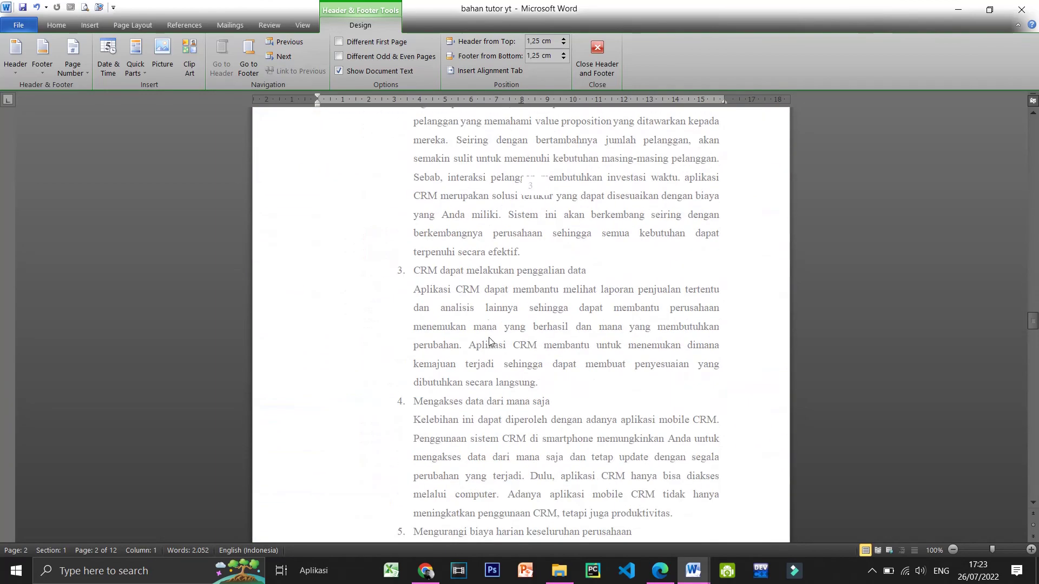
scroll(489, 339, down, 4)
scroll(652, 323, down, 10)
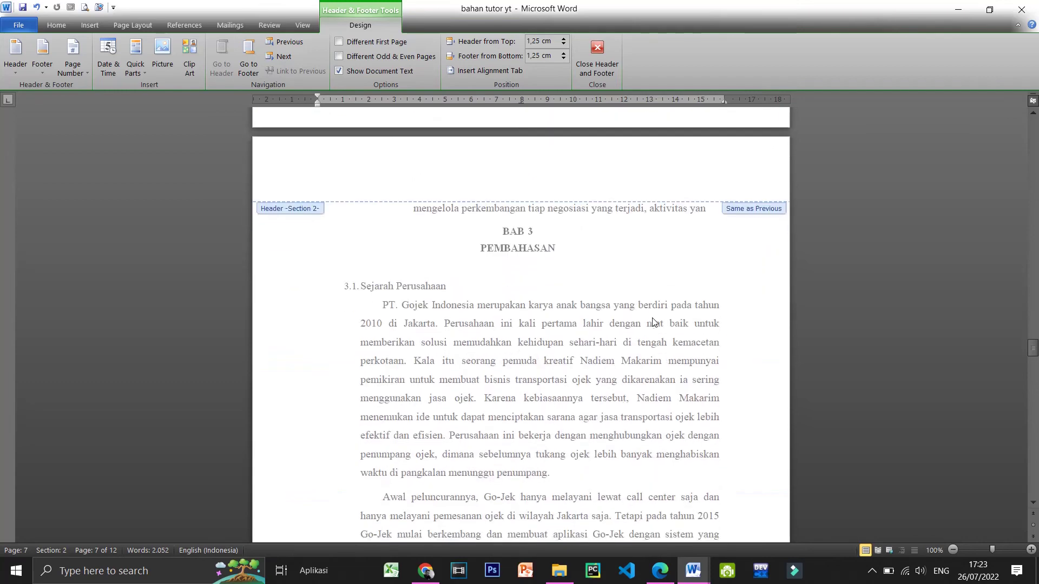
click(614, 61)
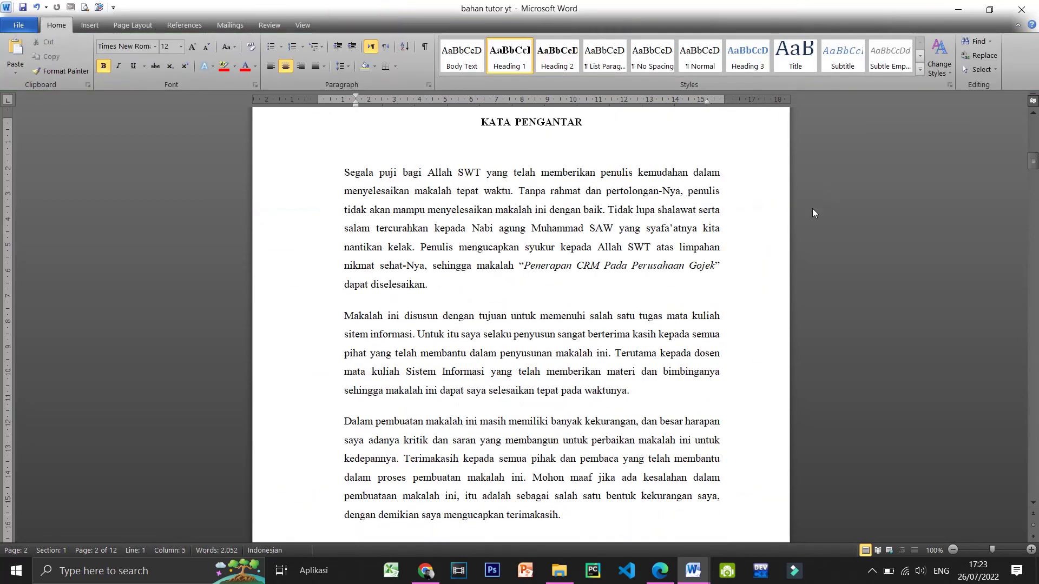
click(871, 570)
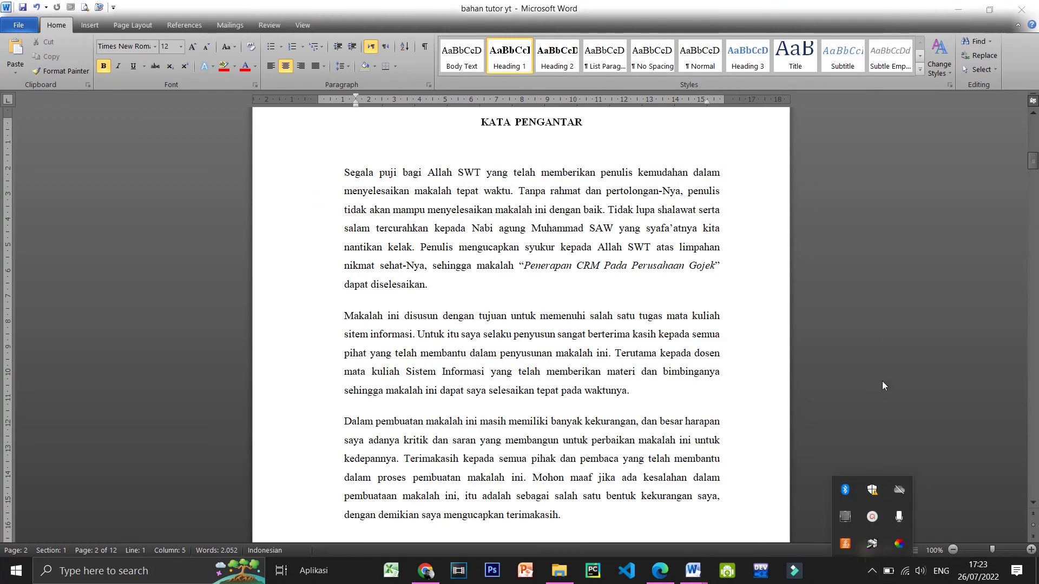
click(872, 516)
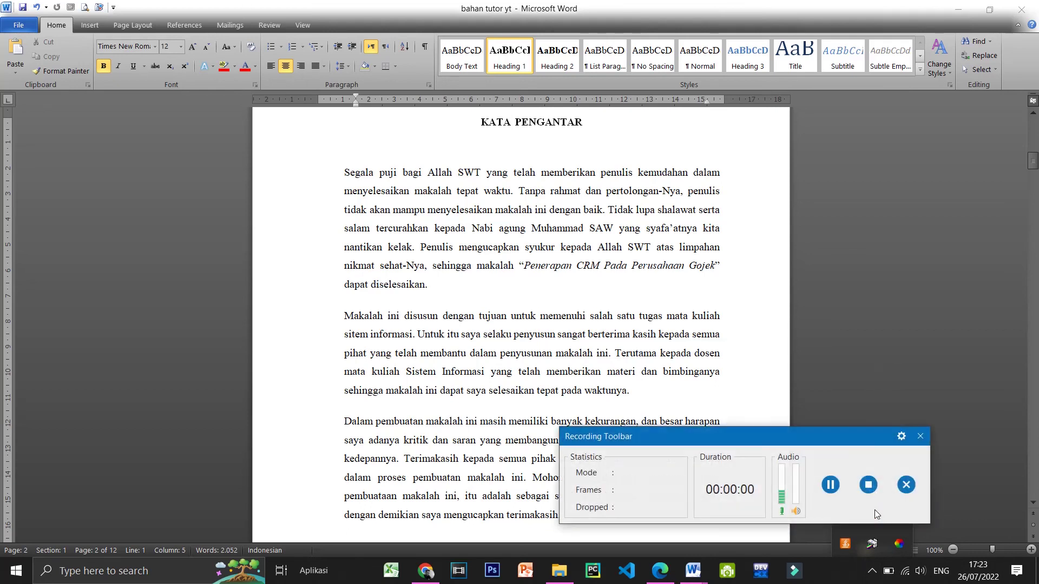
click(920, 437)
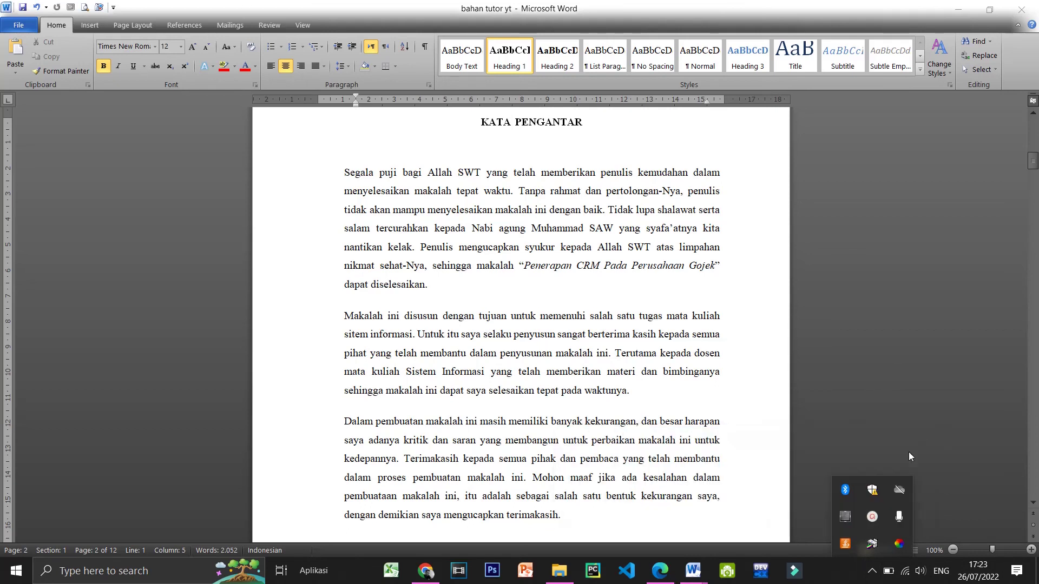
click(873, 516)
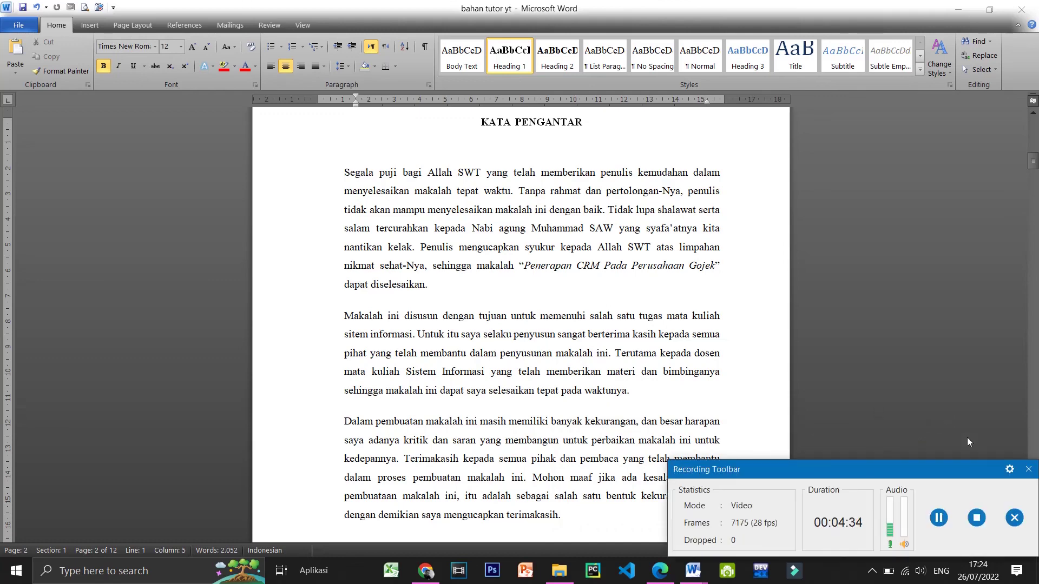